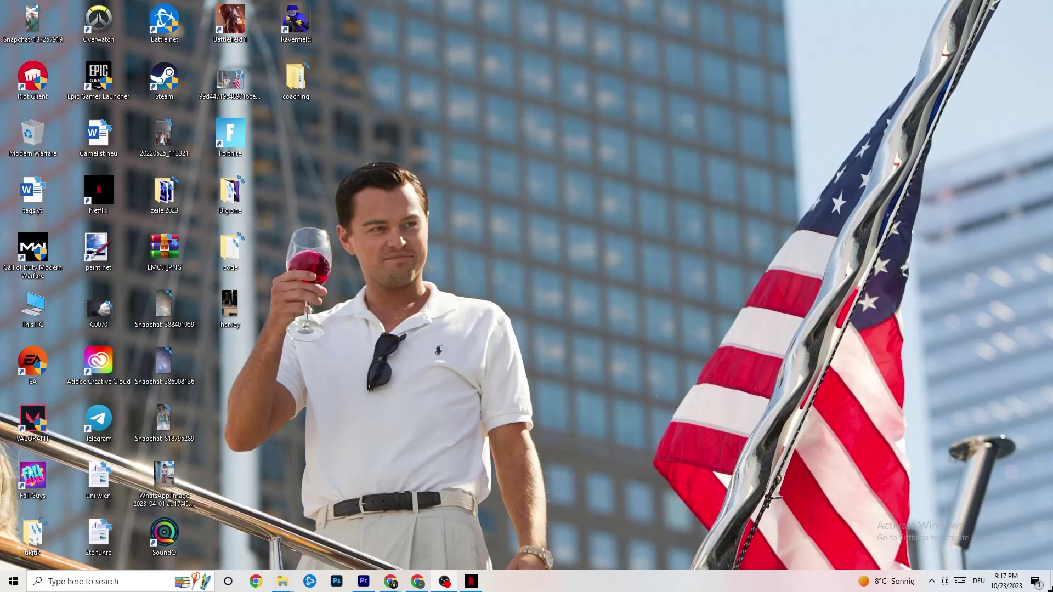
- Open the System display settings in Windows Settings and bring up the scale and layout options
click(7, 575)
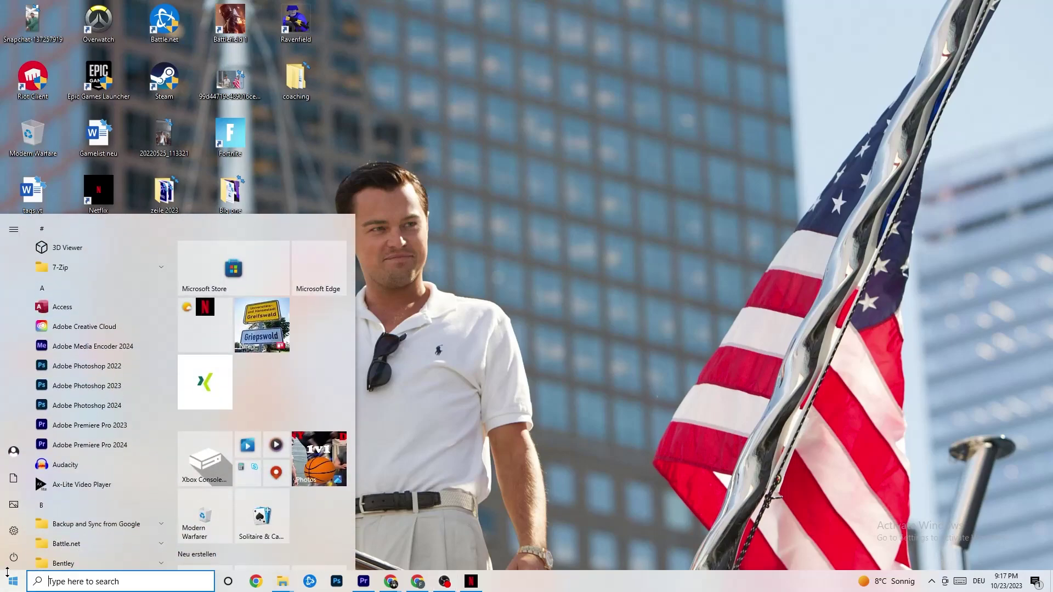
click(14, 530)
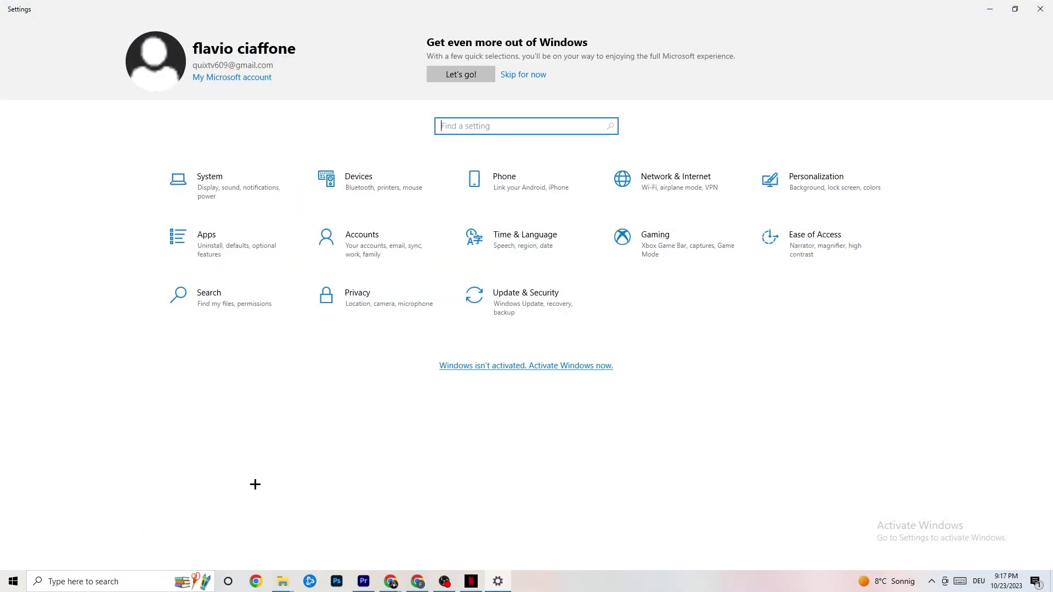
click(227, 191)
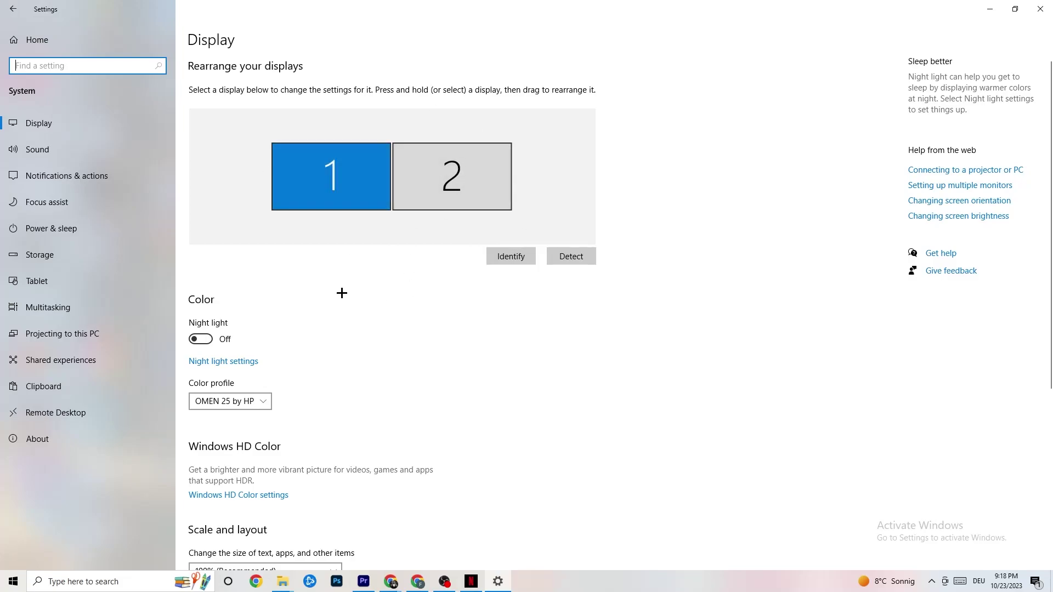
scroll(364, 196, down, 5)
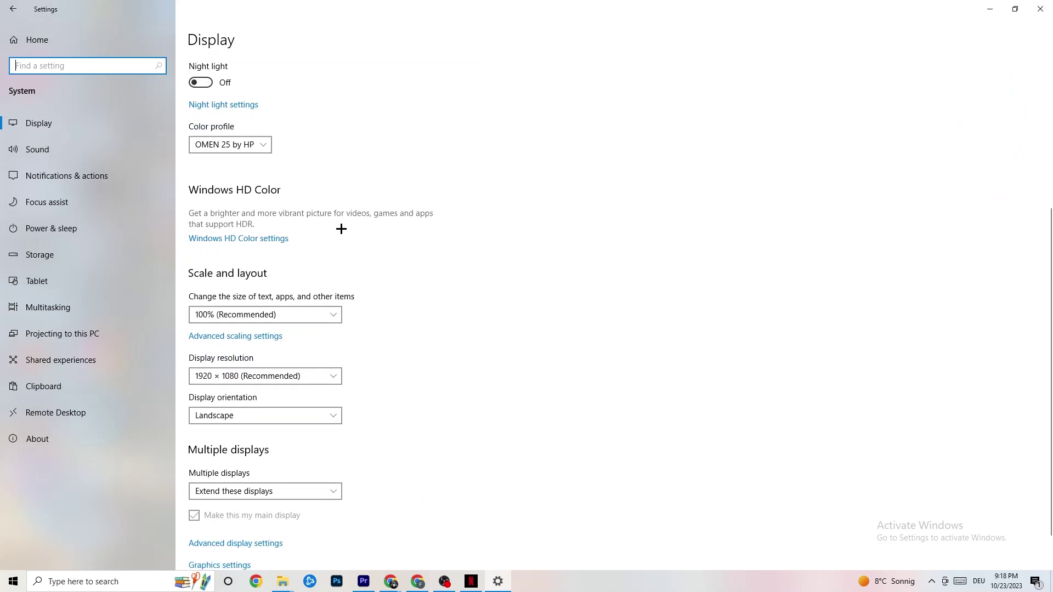
- Check the available choices for color profile, text and app scaling, and display resolution without changing them
click(264, 142)
click(347, 115)
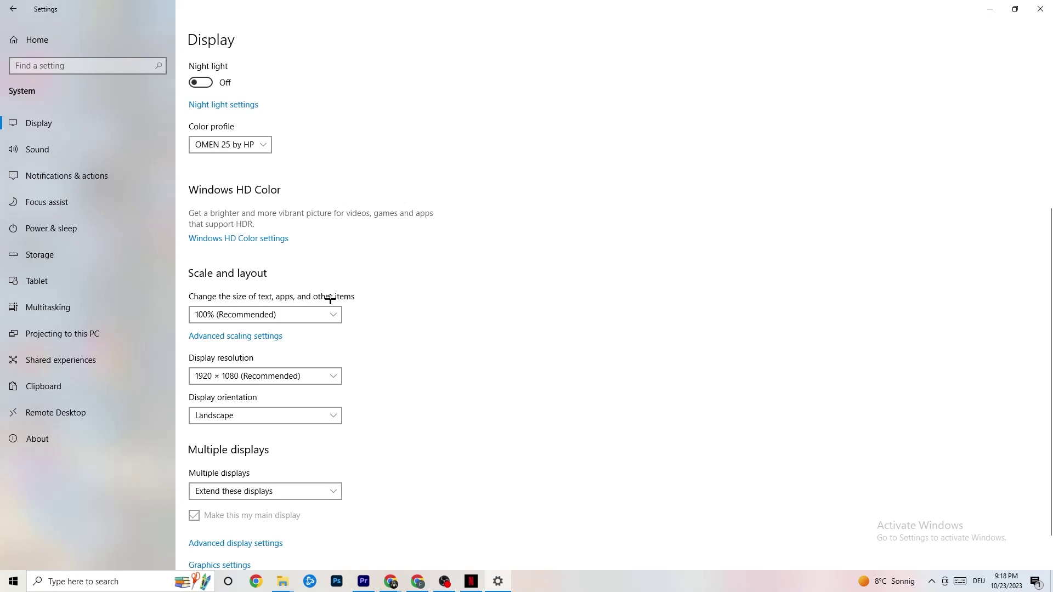
click(323, 314)
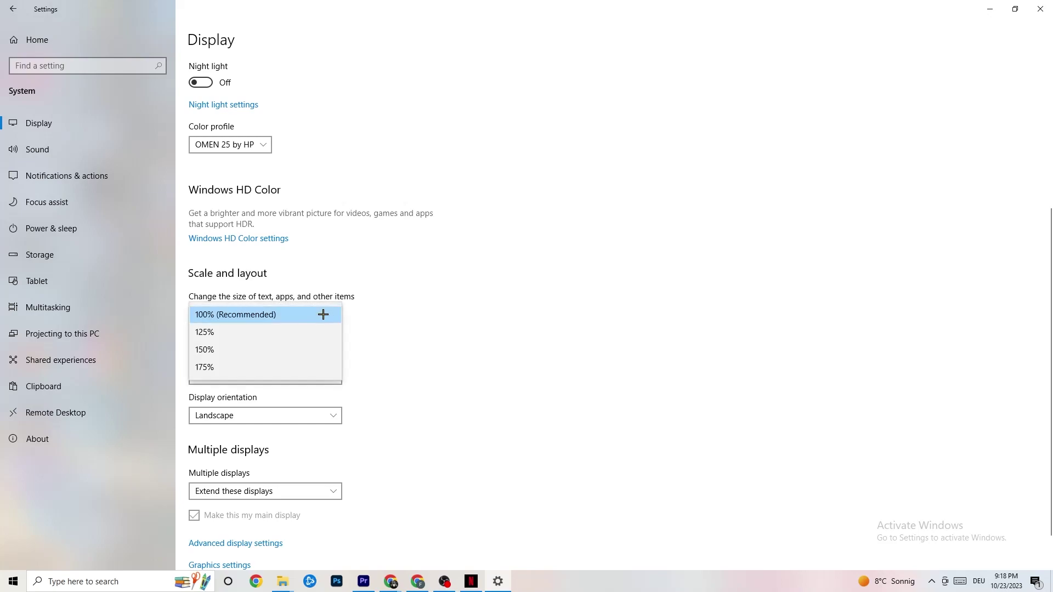
click(451, 269)
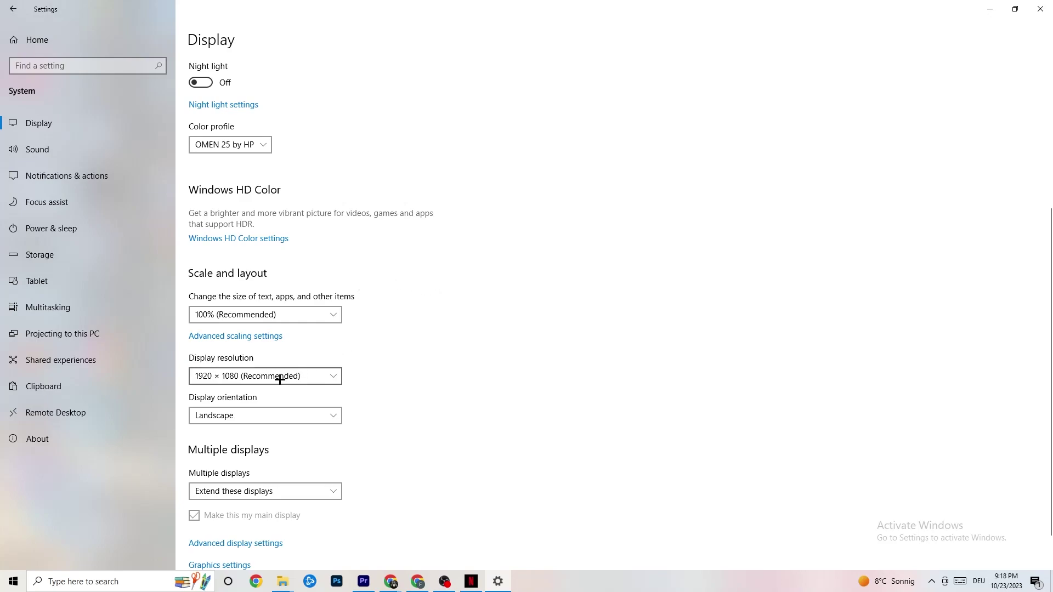
click(334, 376)
click(455, 341)
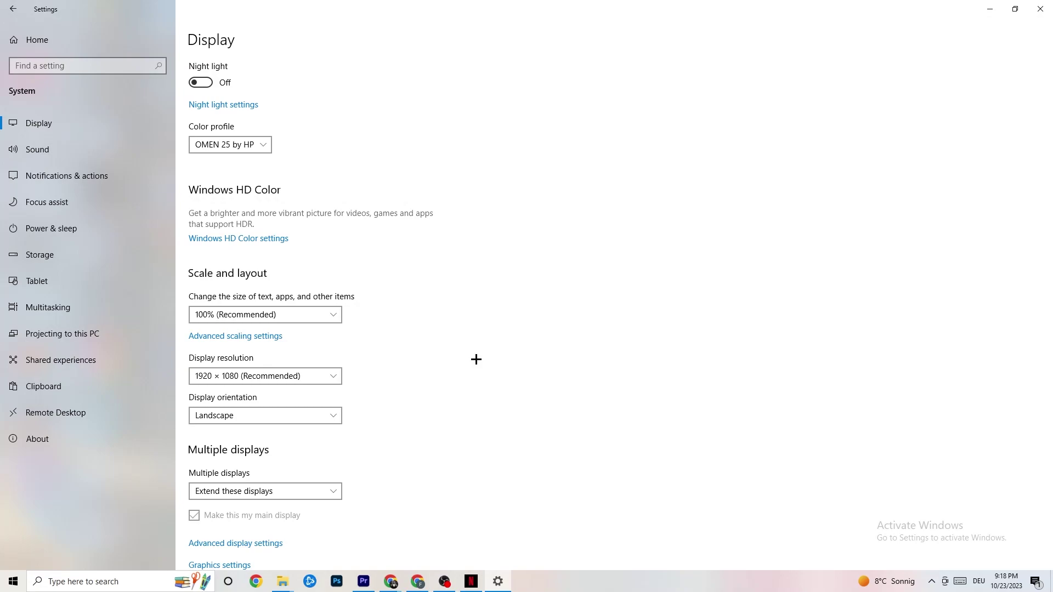
click(333, 376)
click(433, 354)
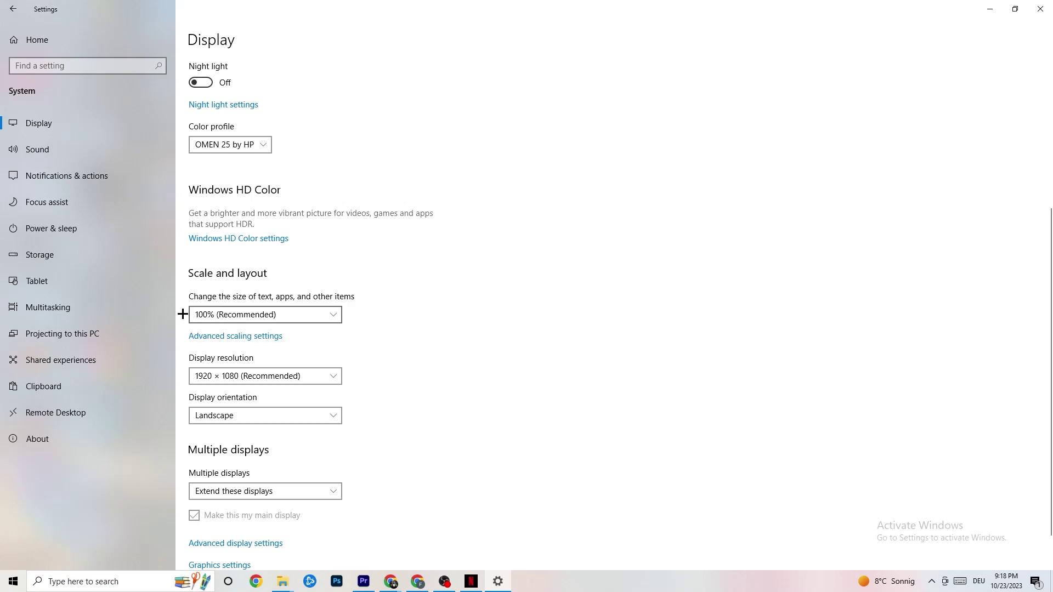
- Open the Storage Sense configuration and check the run frequency and recycle bin cleanup choices
click(69, 263)
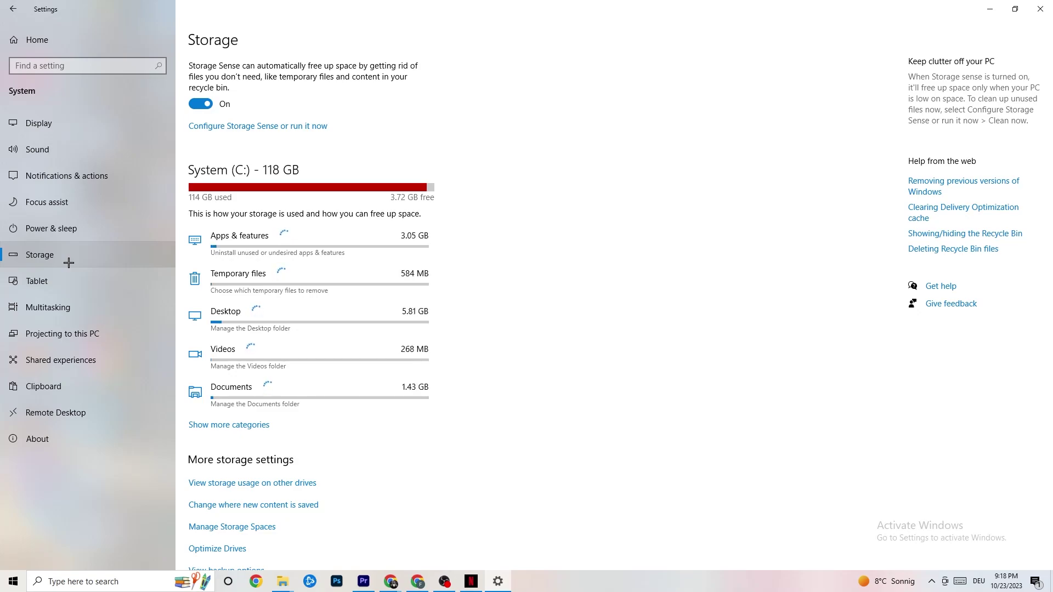
click(304, 127)
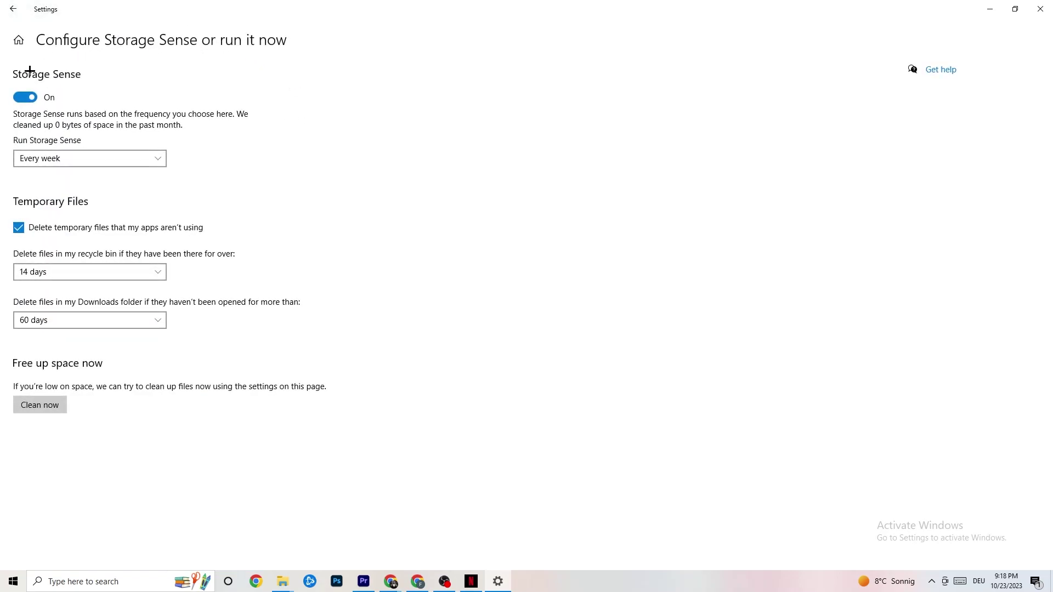
click(107, 273)
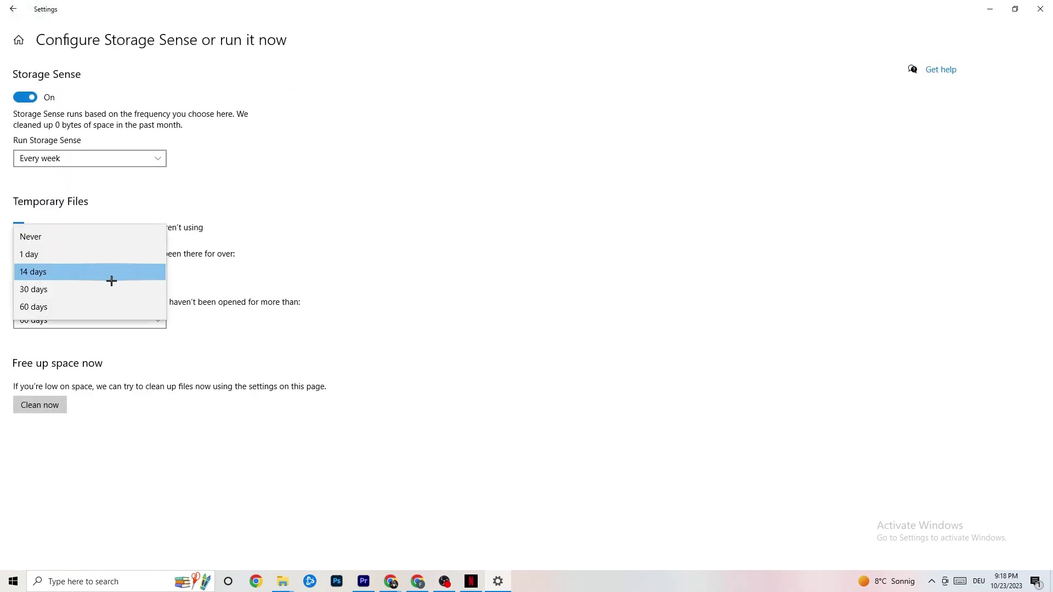
click(193, 260)
click(102, 165)
click(175, 172)
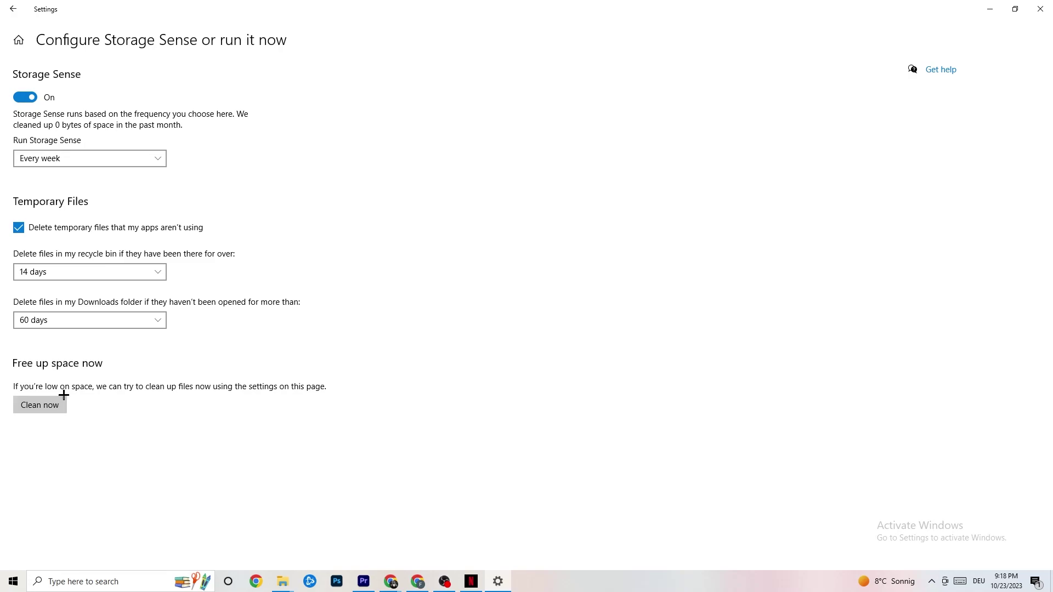
- Review the available power plans through the additional power settings of Power & sleep, and close Power Options
click(10, 4)
click(242, 173)
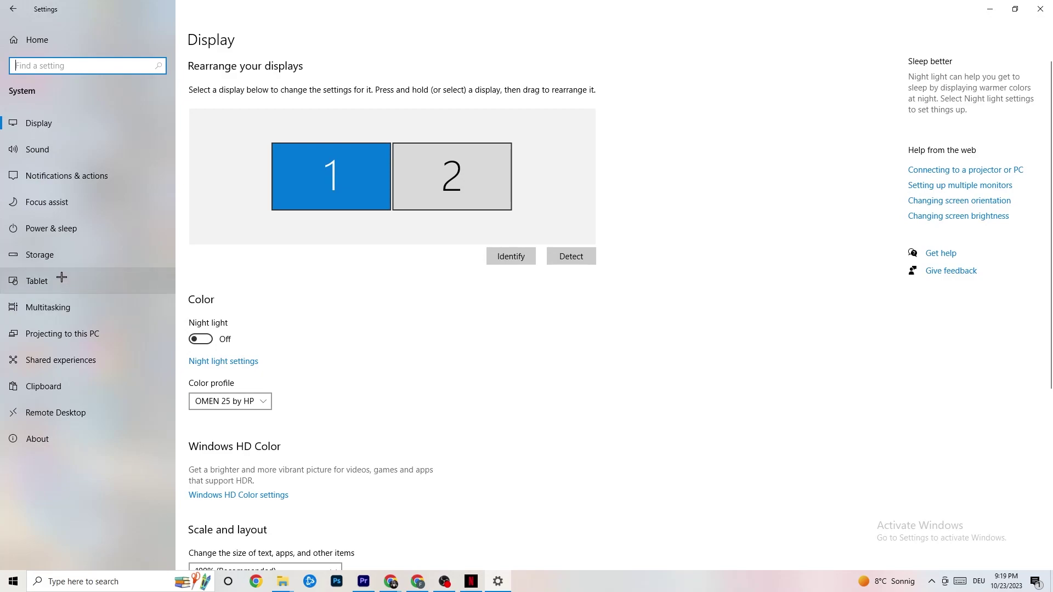
click(36, 224)
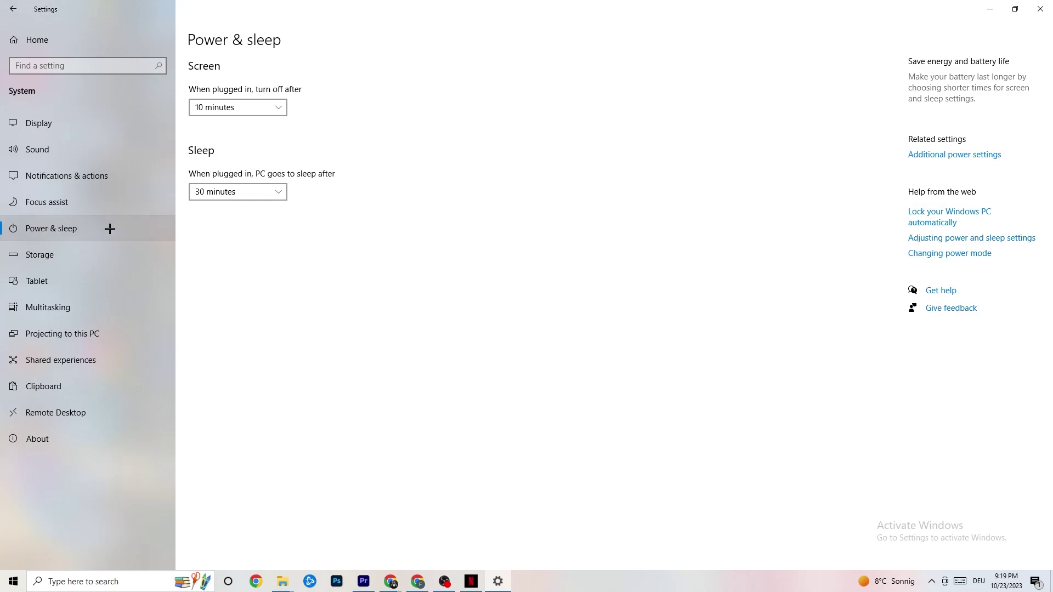
click(949, 156)
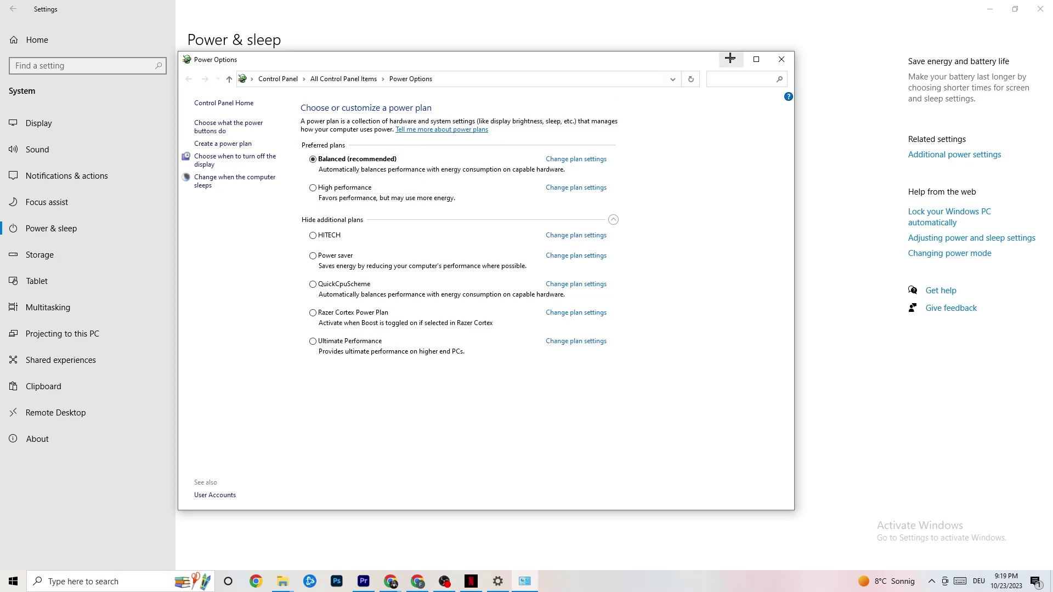
click(782, 60)
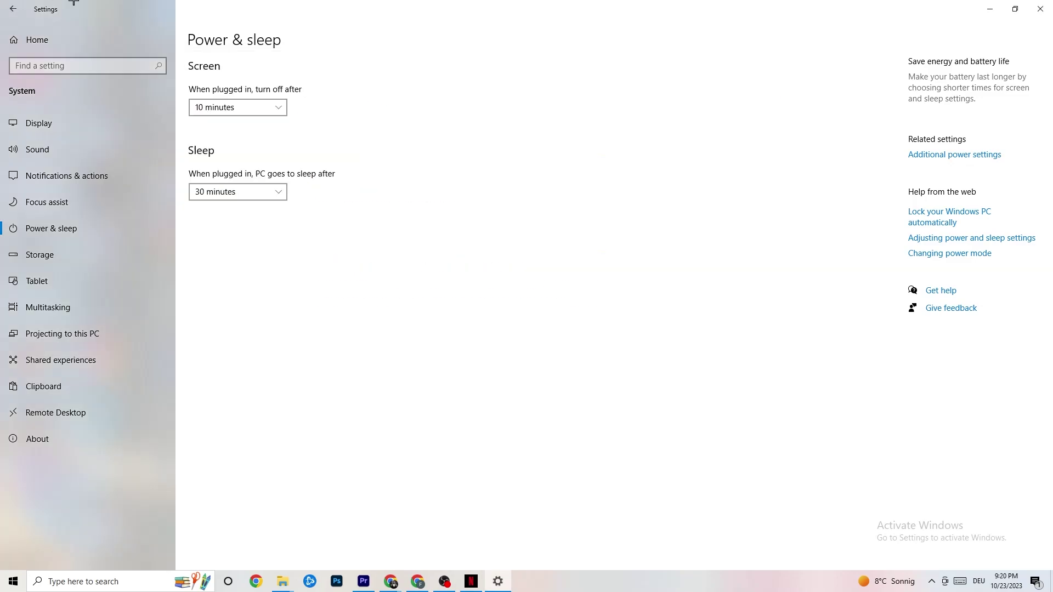
- Open the Gaming settings and review the Xbox Game Bar switch and its keyboard shortcuts
click(17, 7)
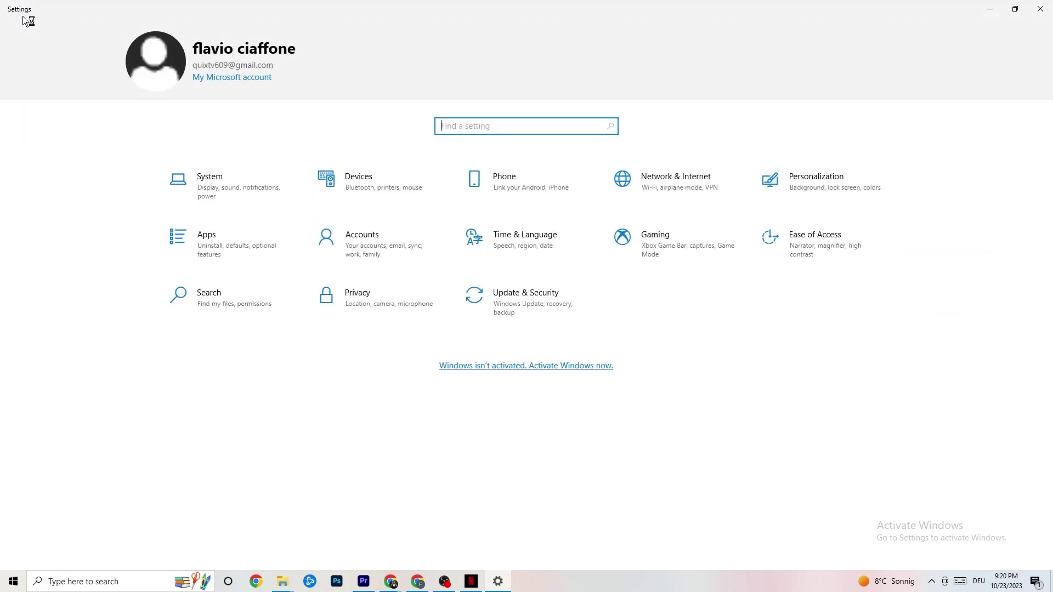
click(668, 258)
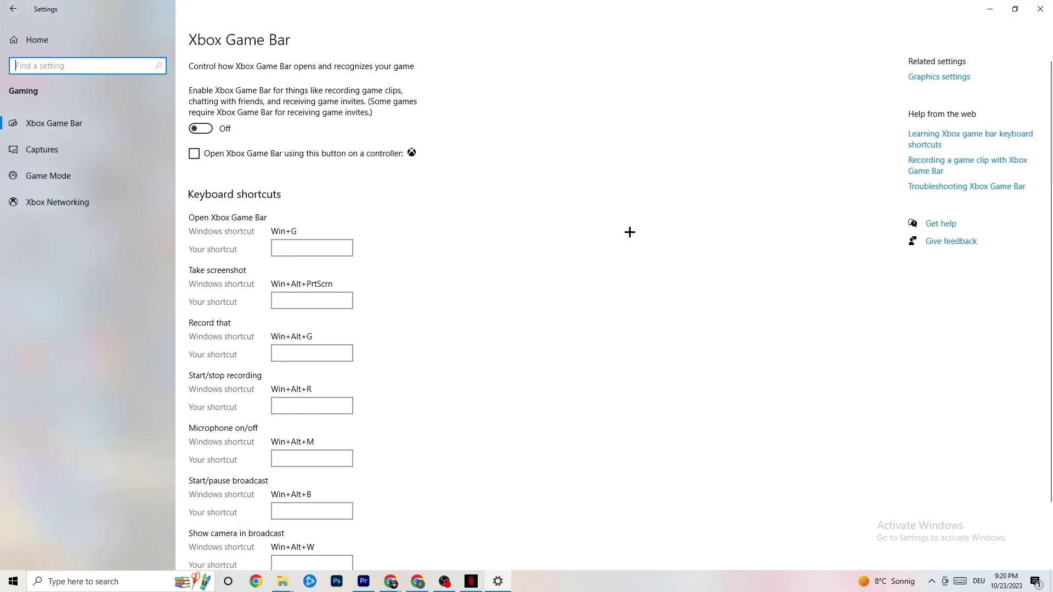
scroll(362, 219, down, 3)
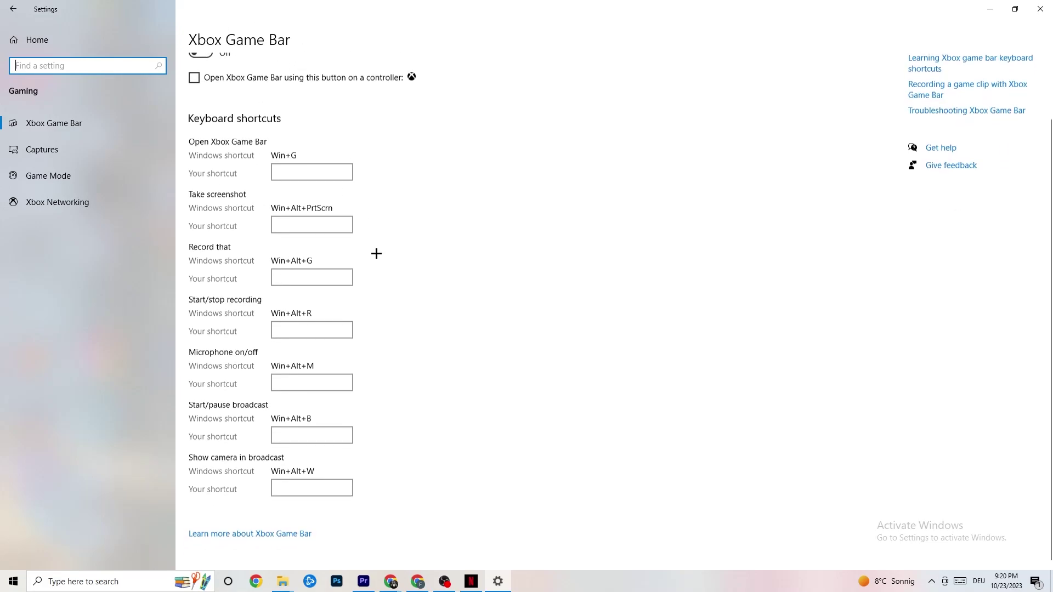
scroll(381, 377, up, 3)
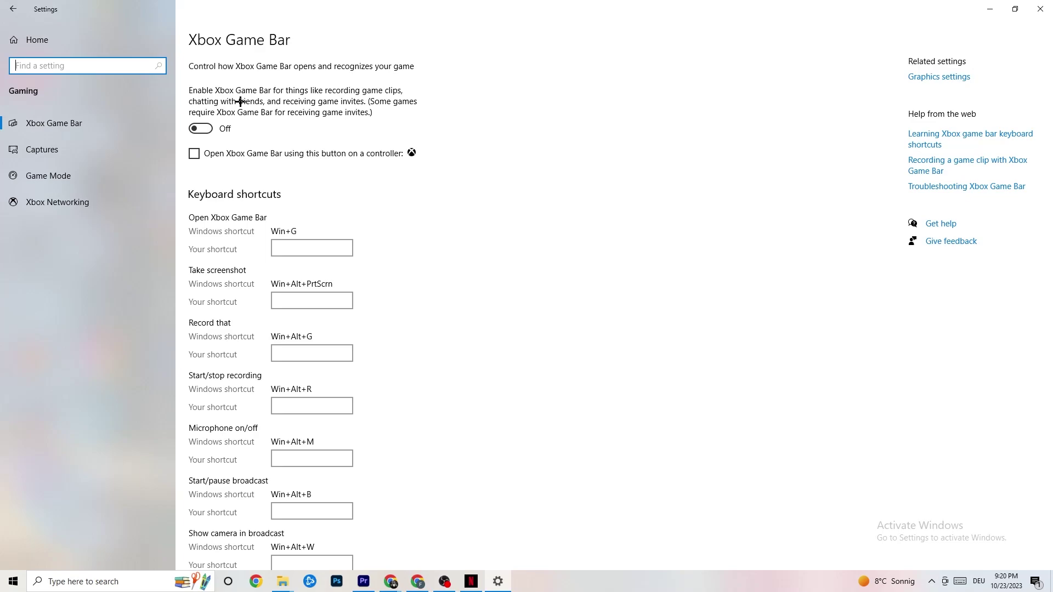
click(212, 136)
click(229, 131)
- Review the Captures recording options and the Game Mode setting in the Gaming section
click(87, 148)
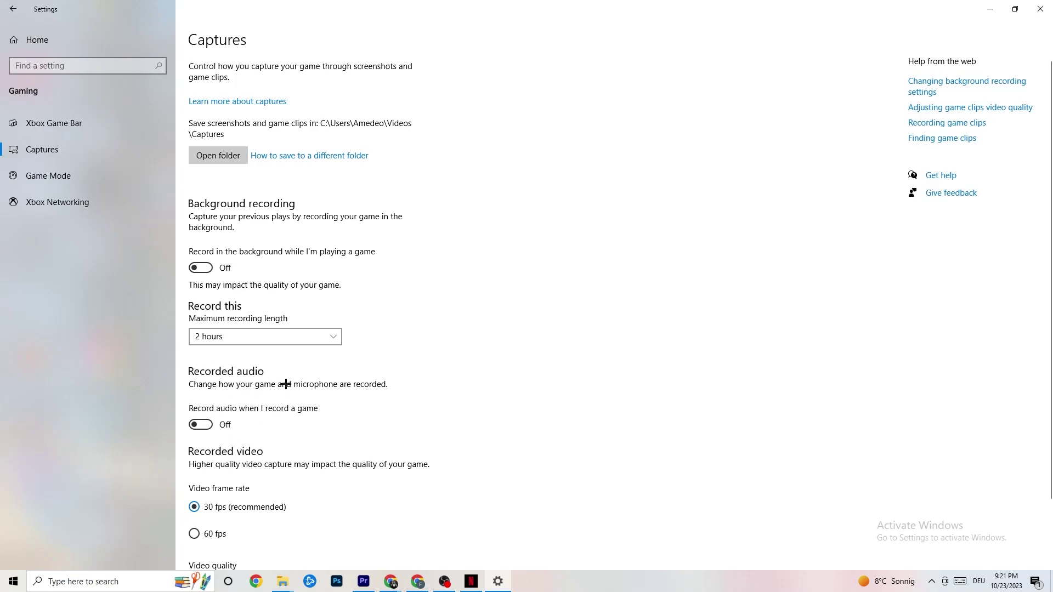
scroll(284, 381, down, 3)
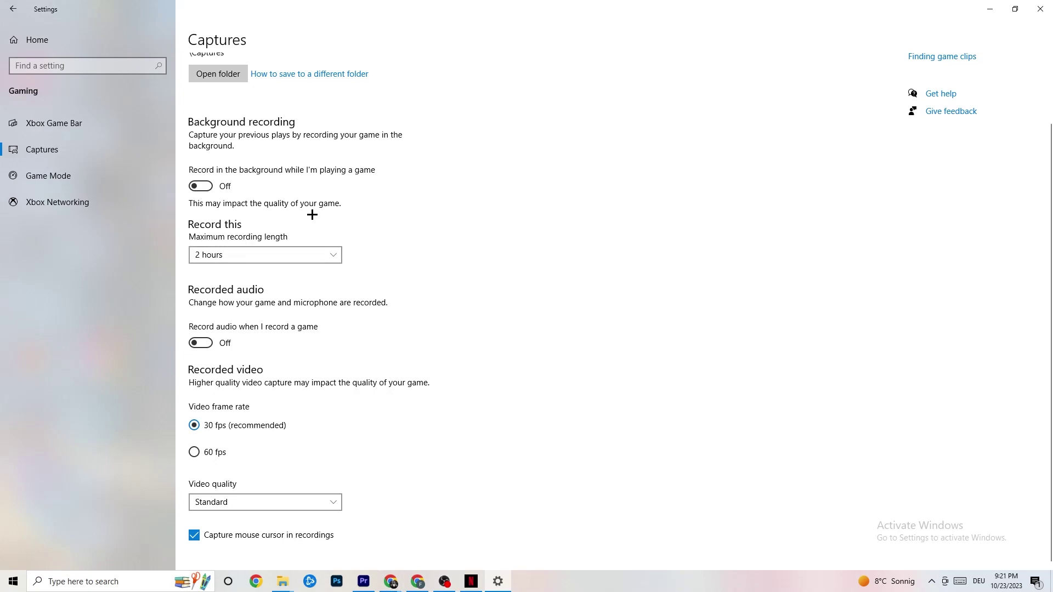
click(82, 180)
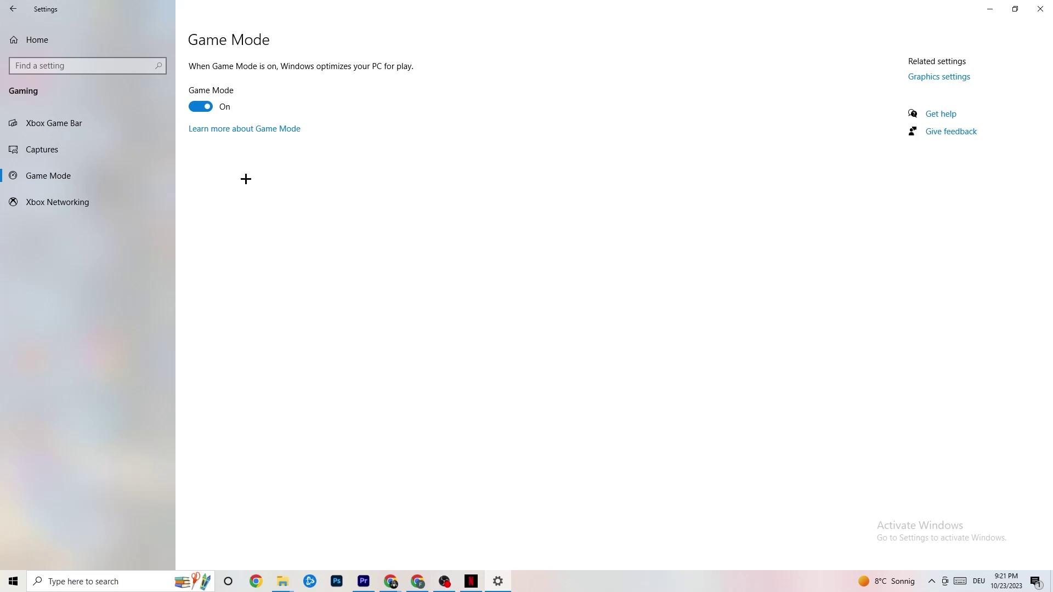
- Review the Windows Update and Troubleshoot pages under Update & Security, and close Settings
click(16, 9)
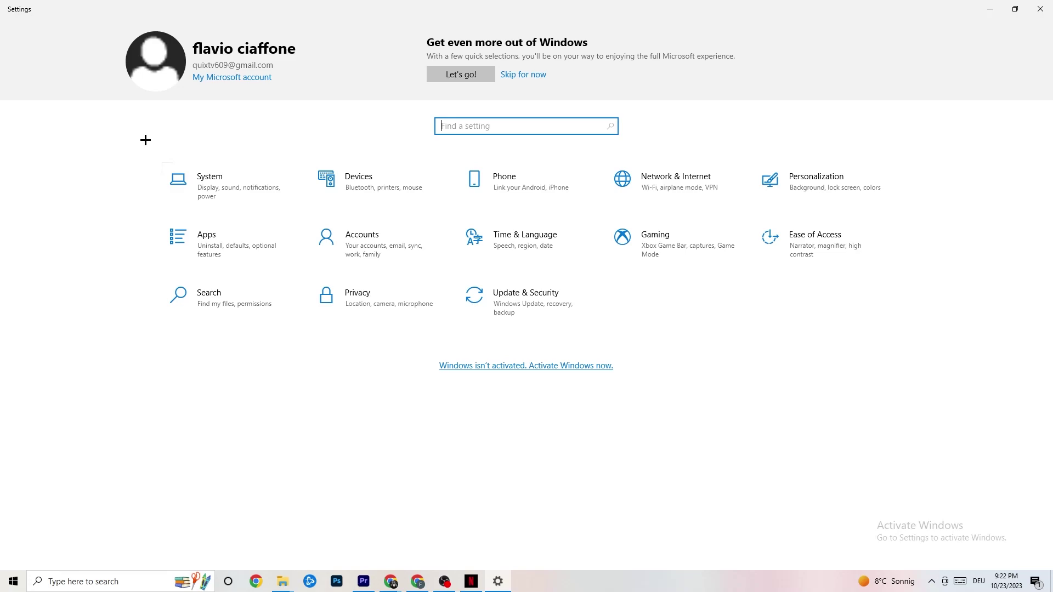
click(545, 312)
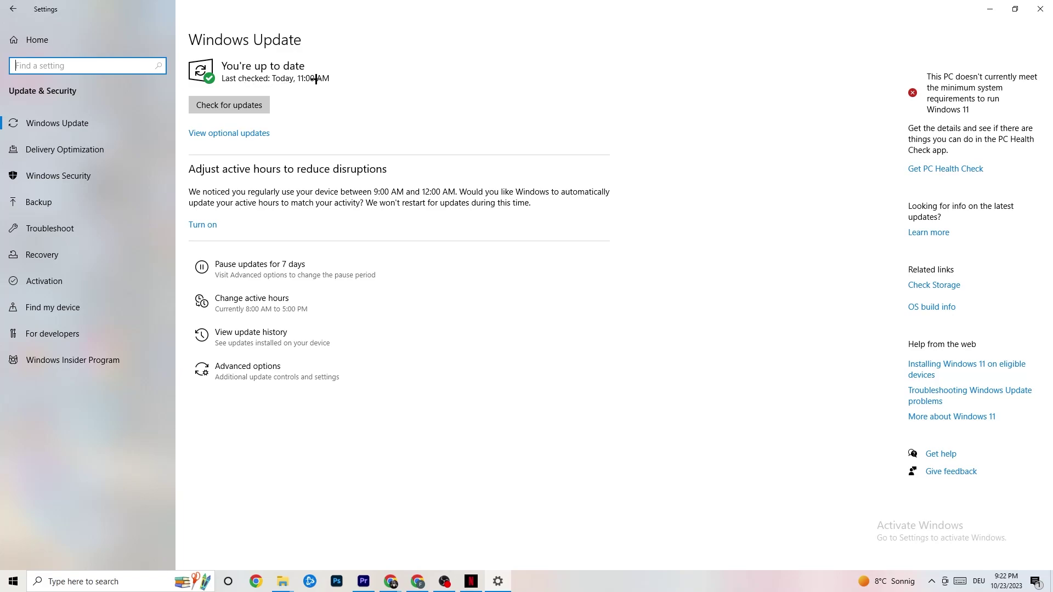
click(344, 119)
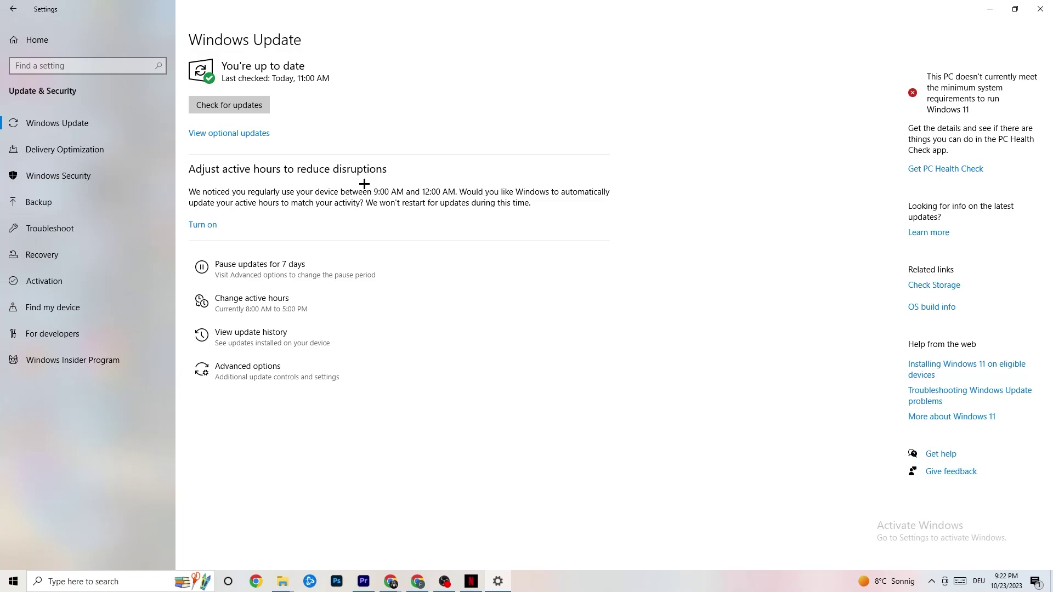
click(82, 228)
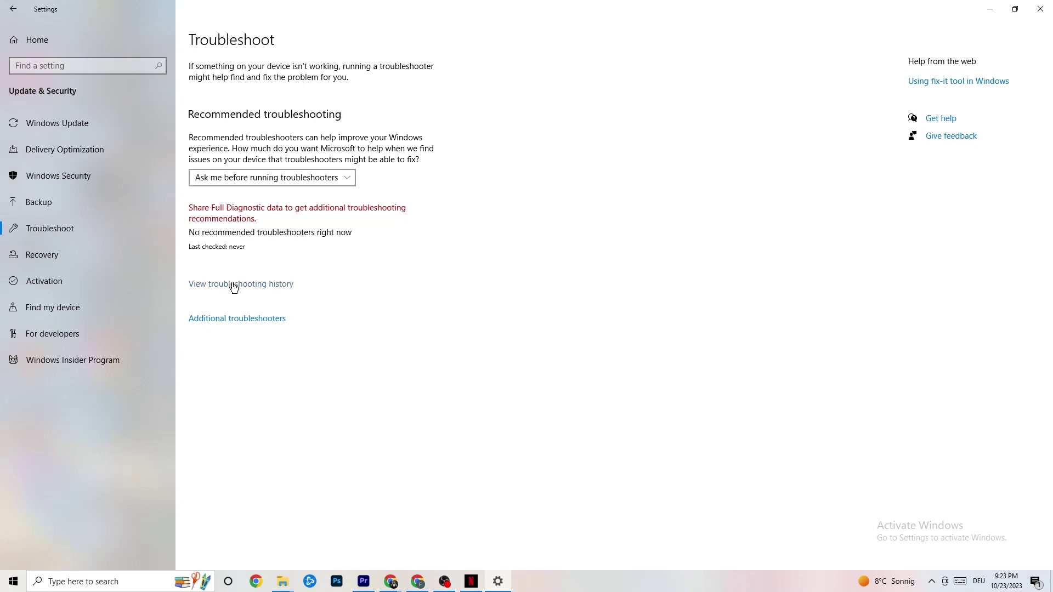
click(1040, 9)
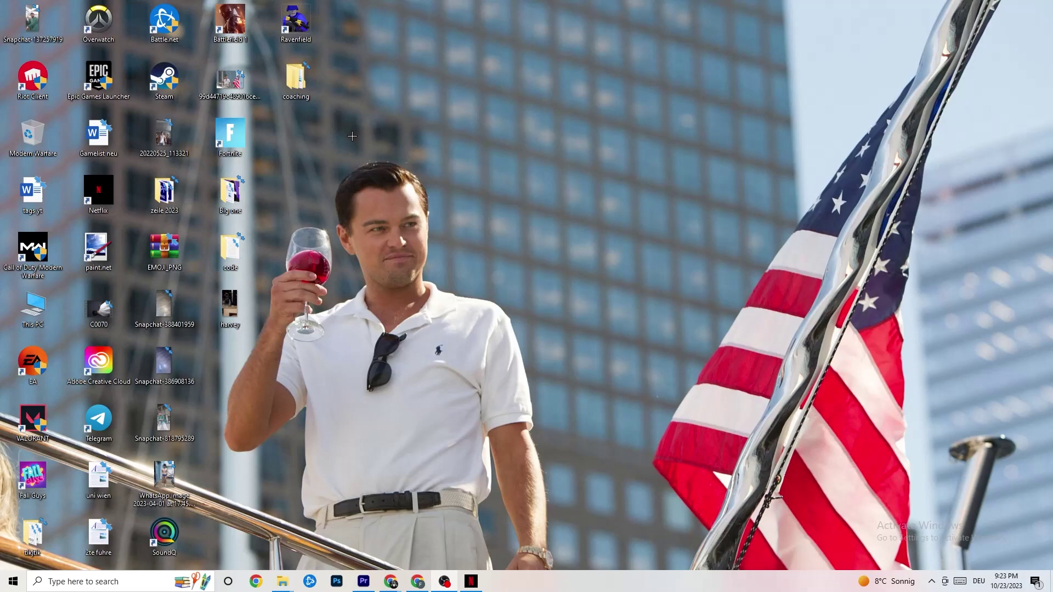
- Move the Steam shortcut to an empty area of the desktop and open its properties
drag(181, 82, 606, 184)
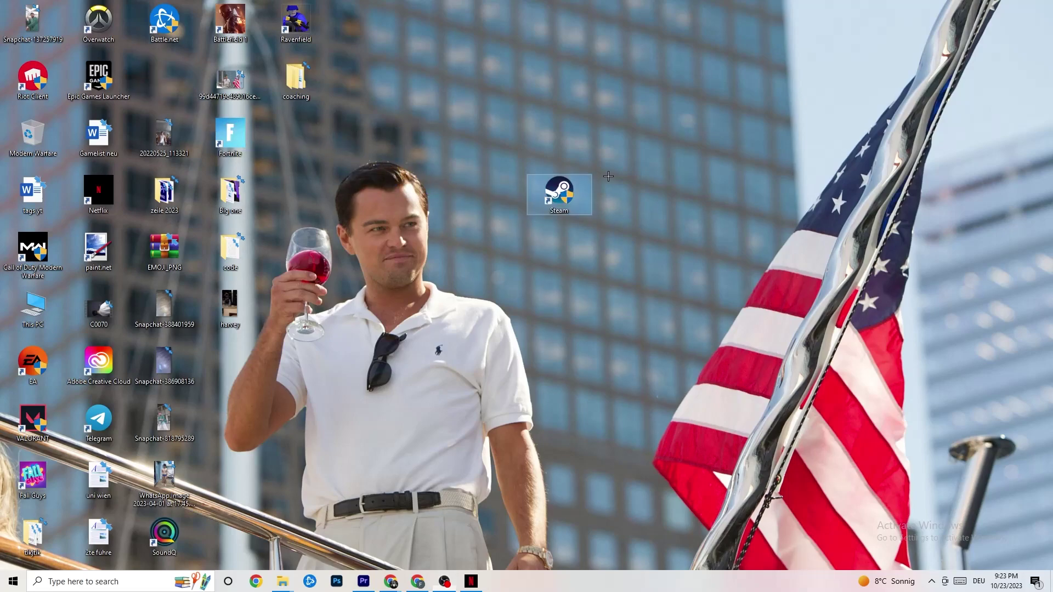
right_click(559, 200)
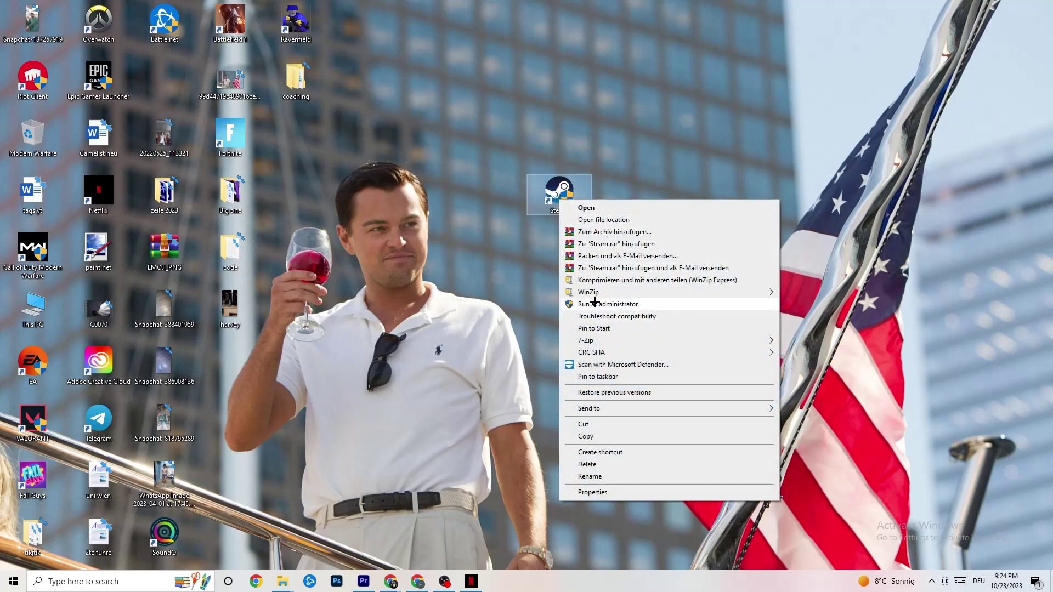
click(448, 274)
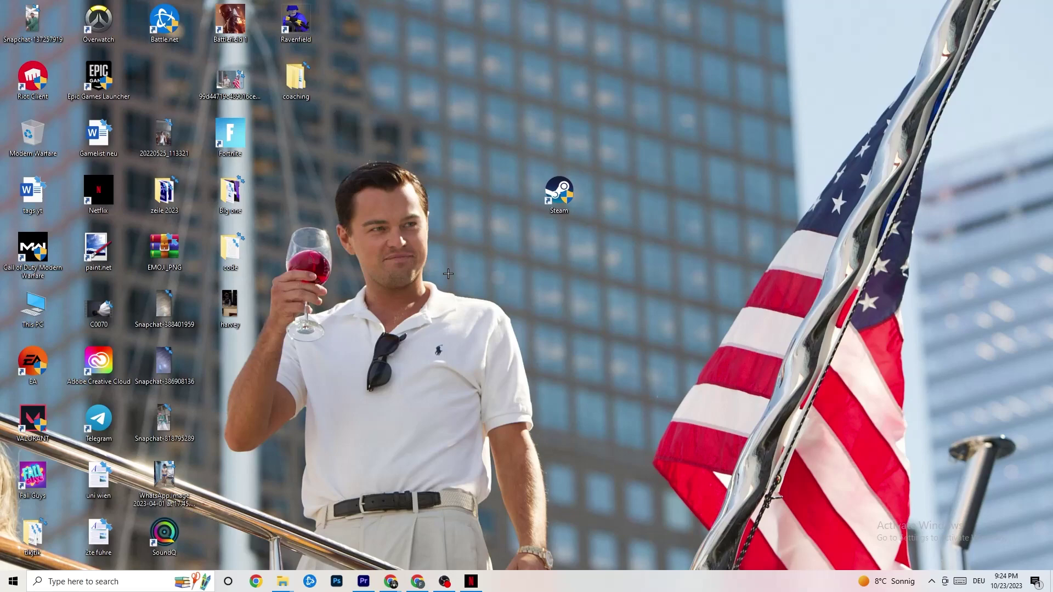
drag(537, 211, 470, 210)
right_click(485, 198)
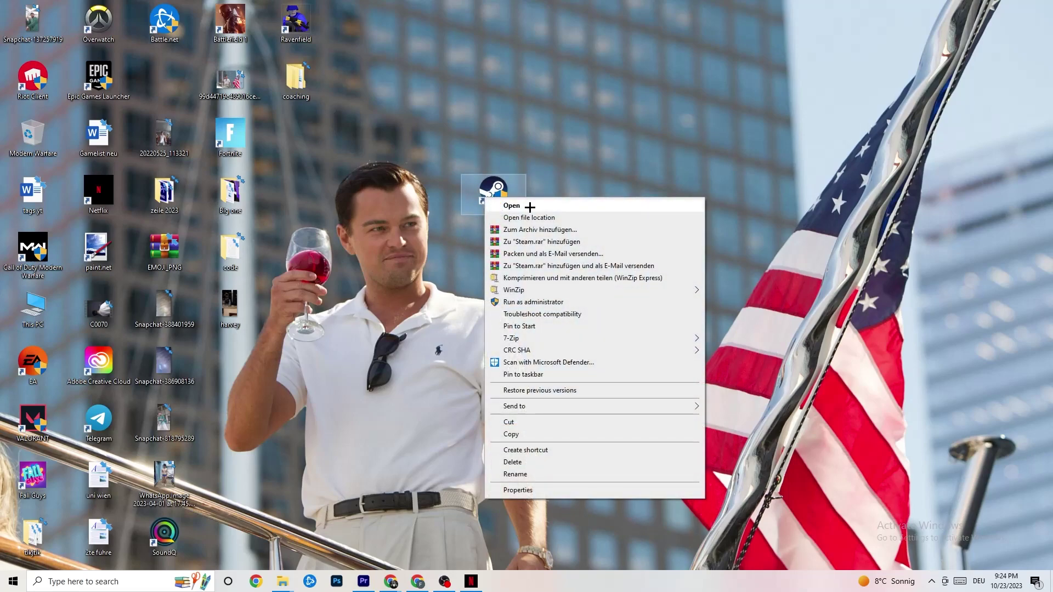
click(535, 490)
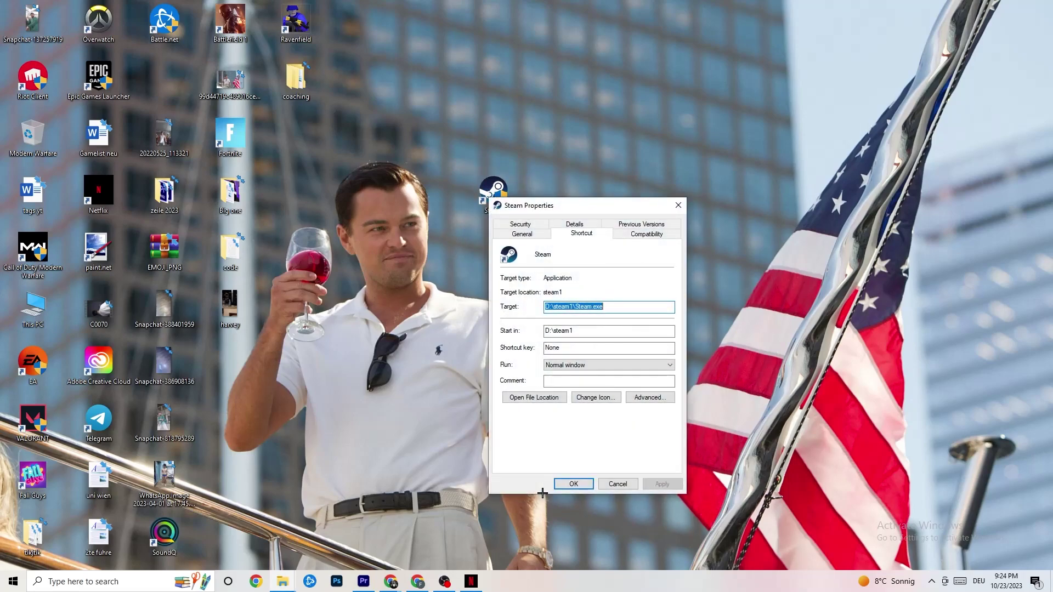
drag(576, 209, 424, 58)
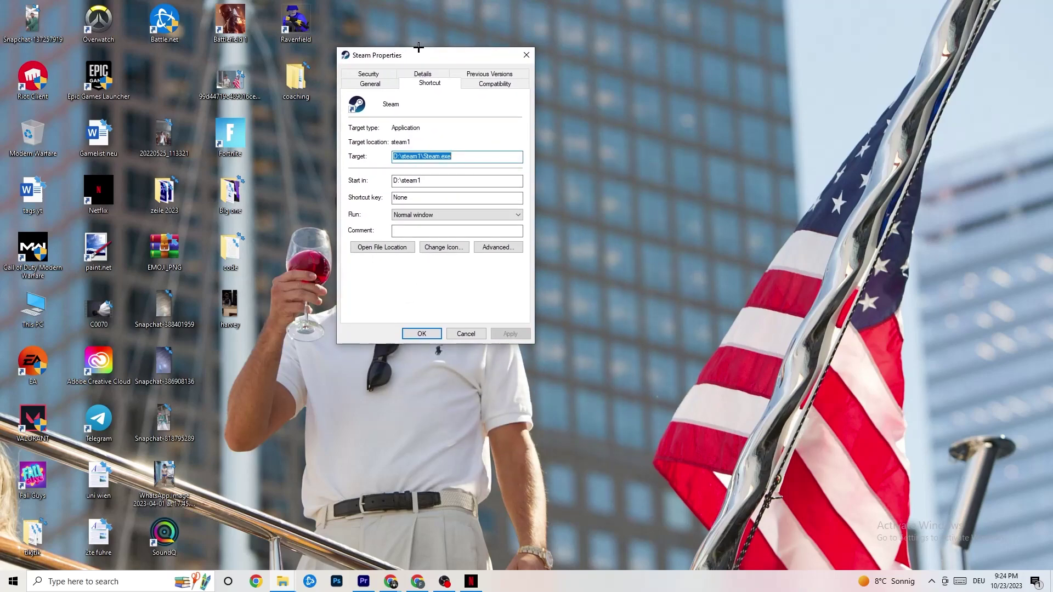
- Review the Steam shortcut's compatibility settings, including the available Windows compatibility modes, and confirm the properties
click(481, 82)
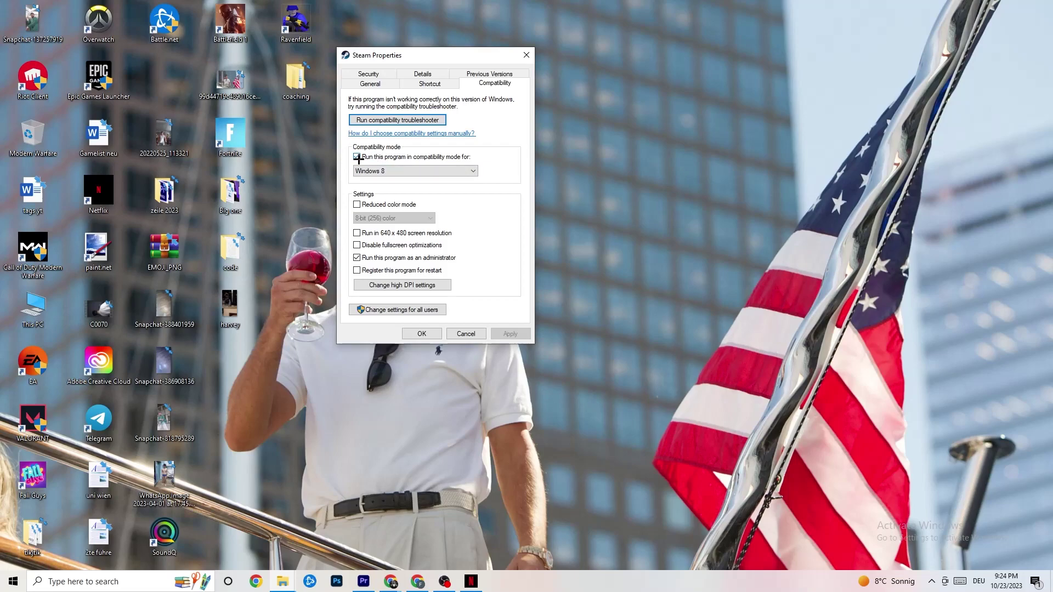
click(455, 170)
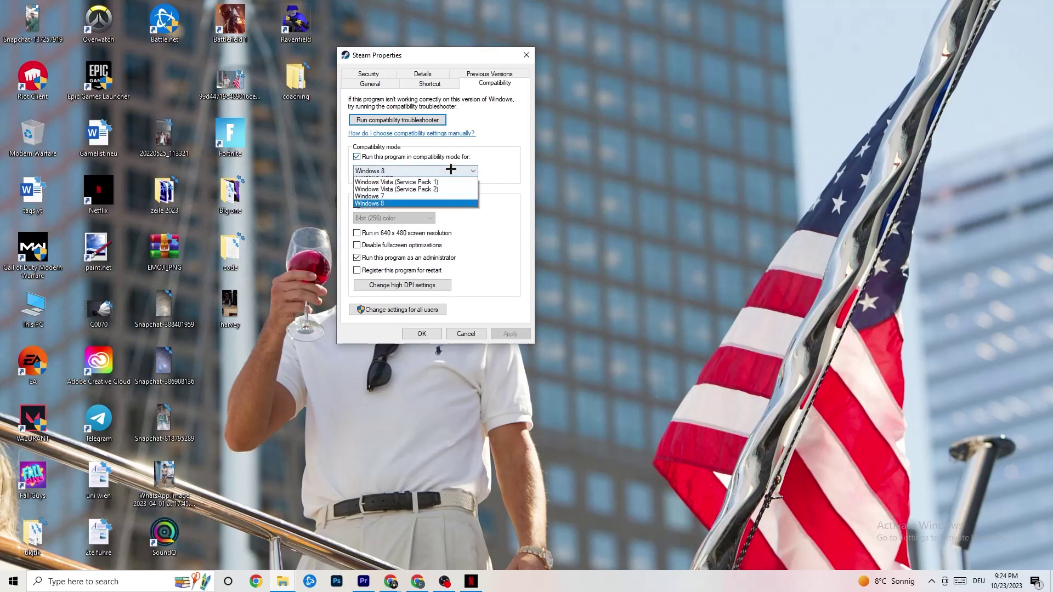
click(477, 157)
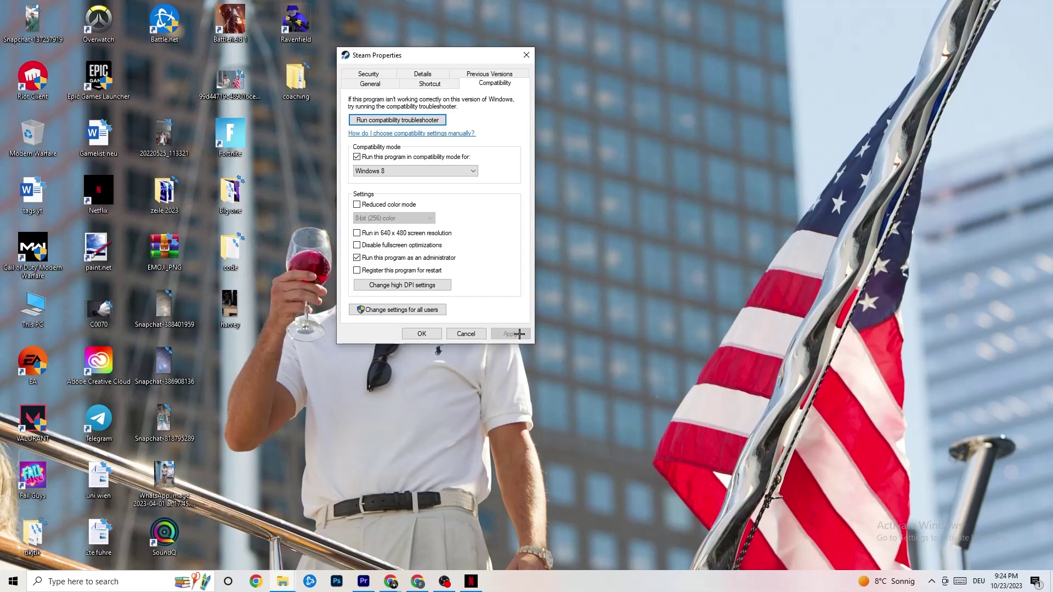
click(423, 332)
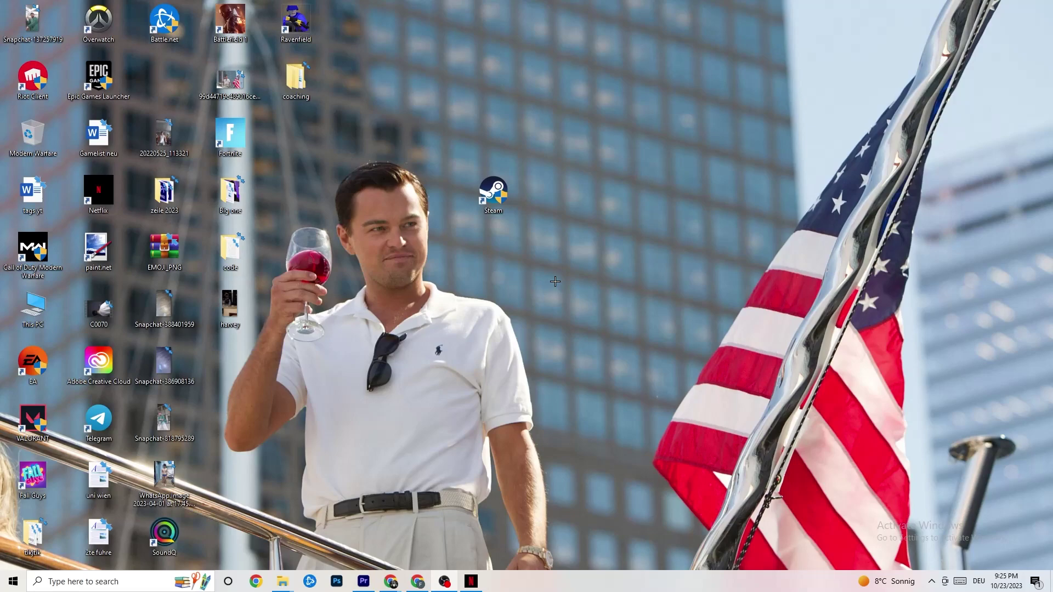
right_click(509, 207)
right_click(525, 112)
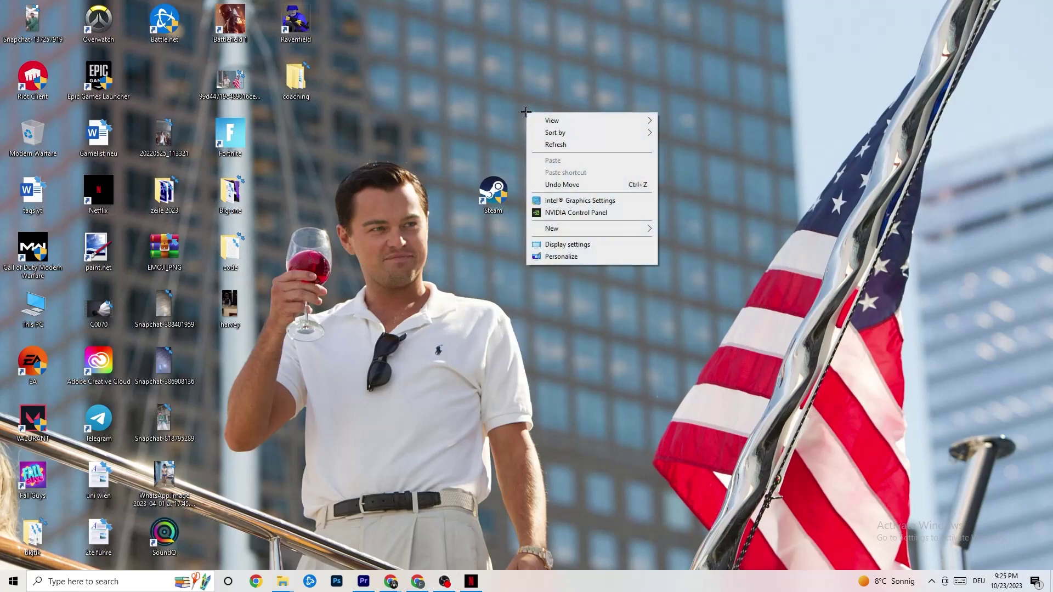
click(287, 364)
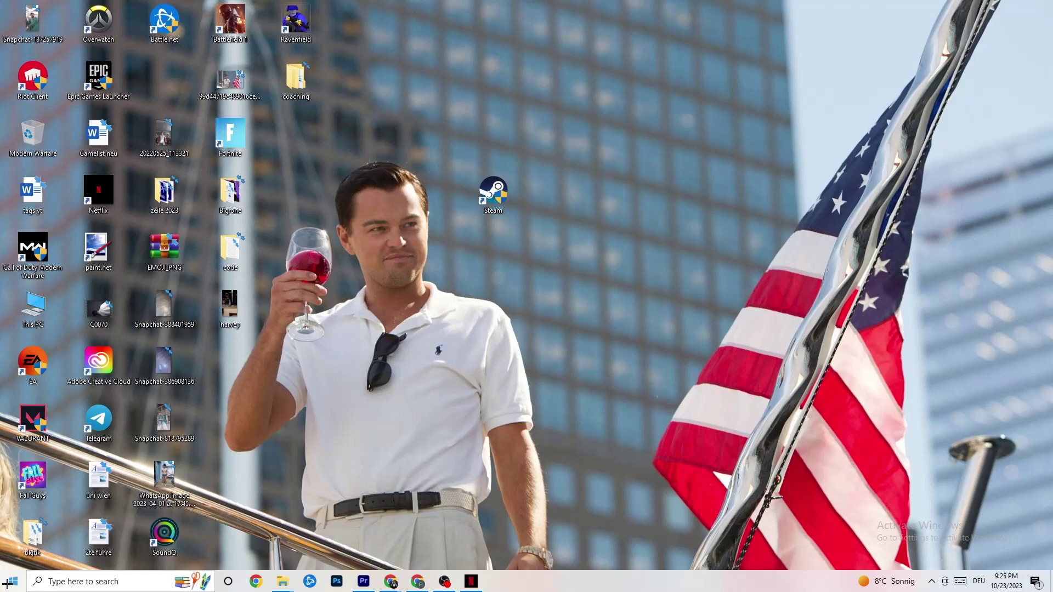
click(493, 193)
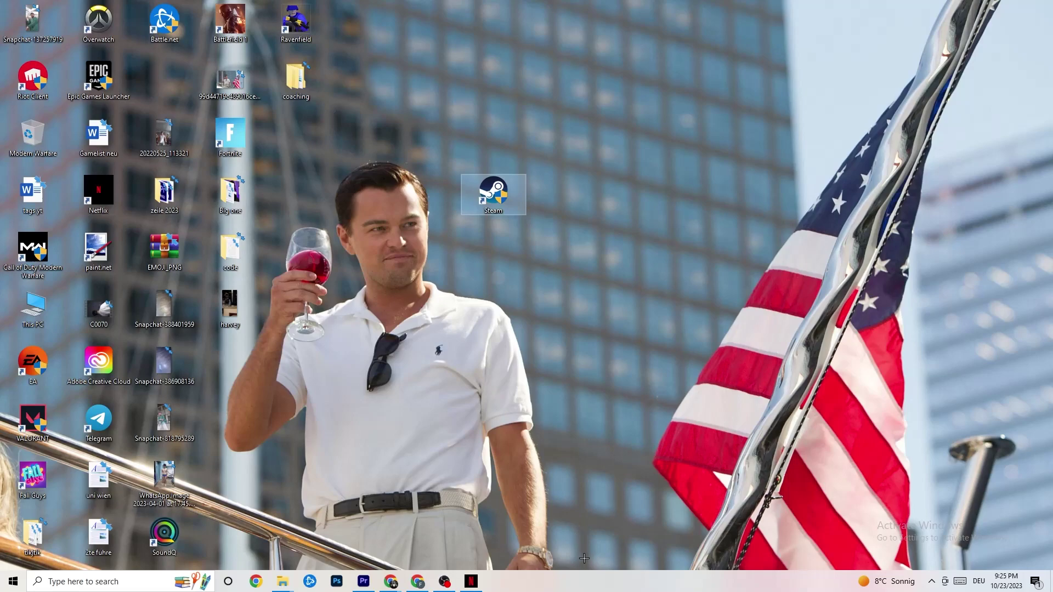
- Open Task Manager, maximize it and look at the End task option for the Windows Explorer process
right_click(584, 590)
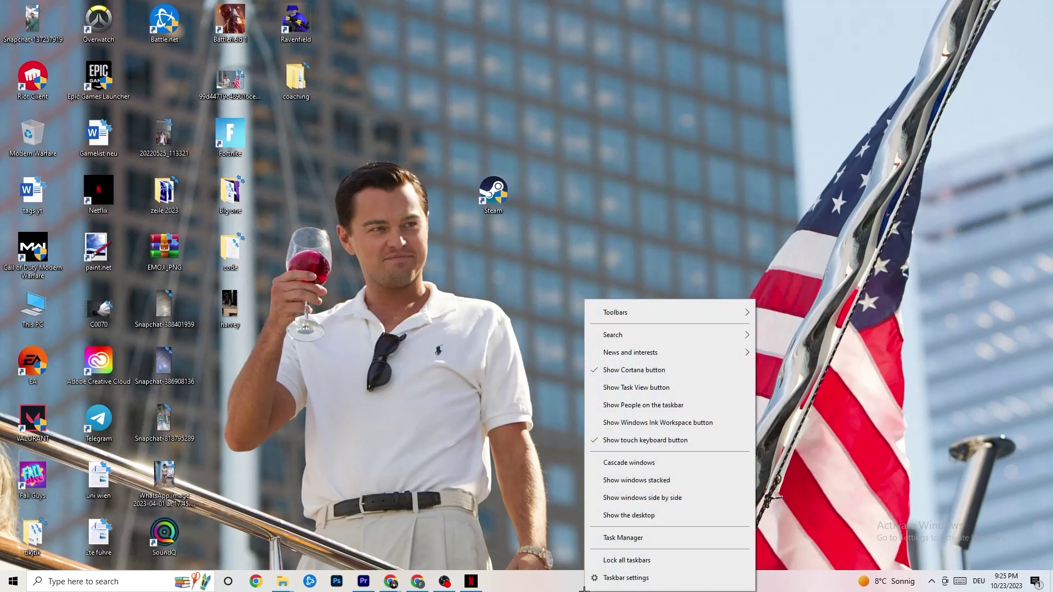
click(647, 542)
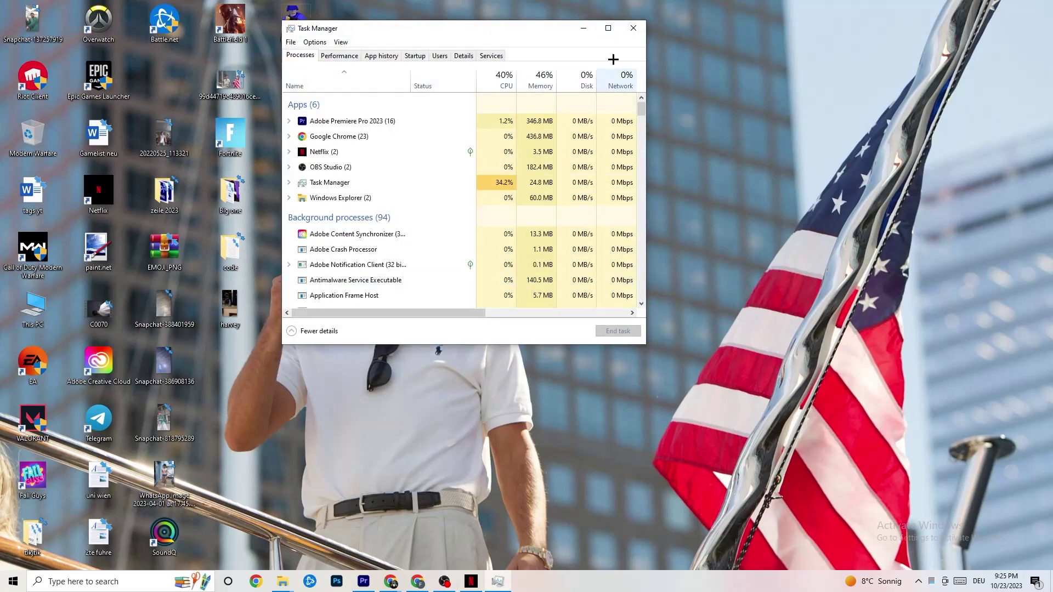
click(608, 30)
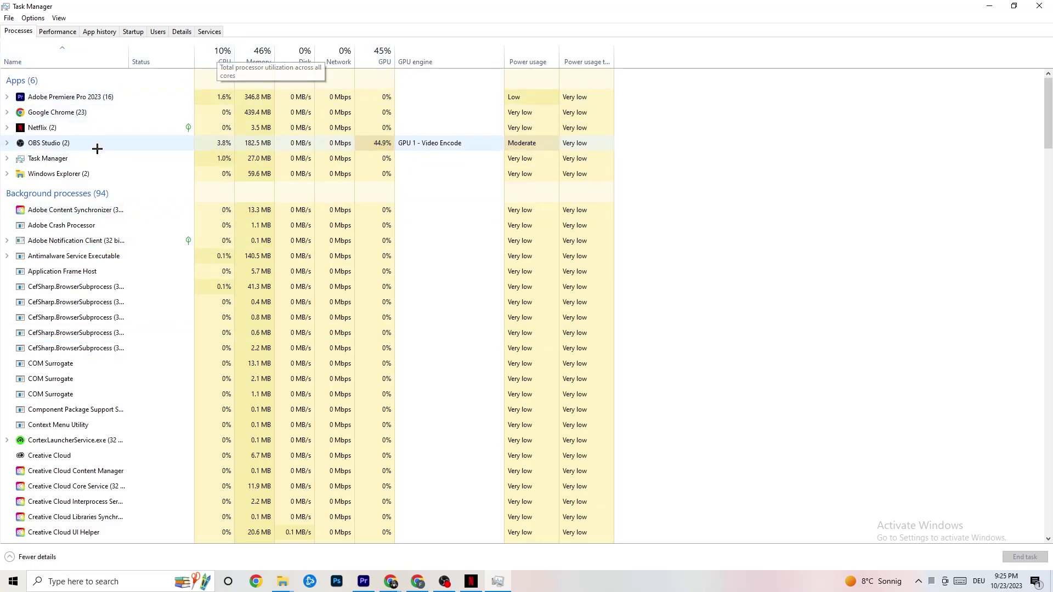
right_click(72, 174)
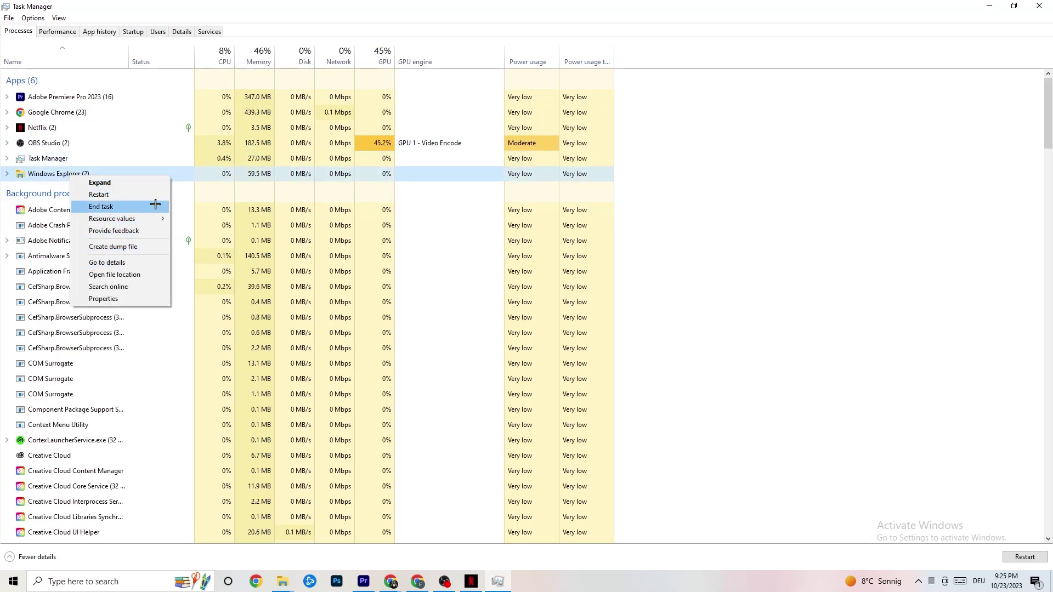
click(139, 207)
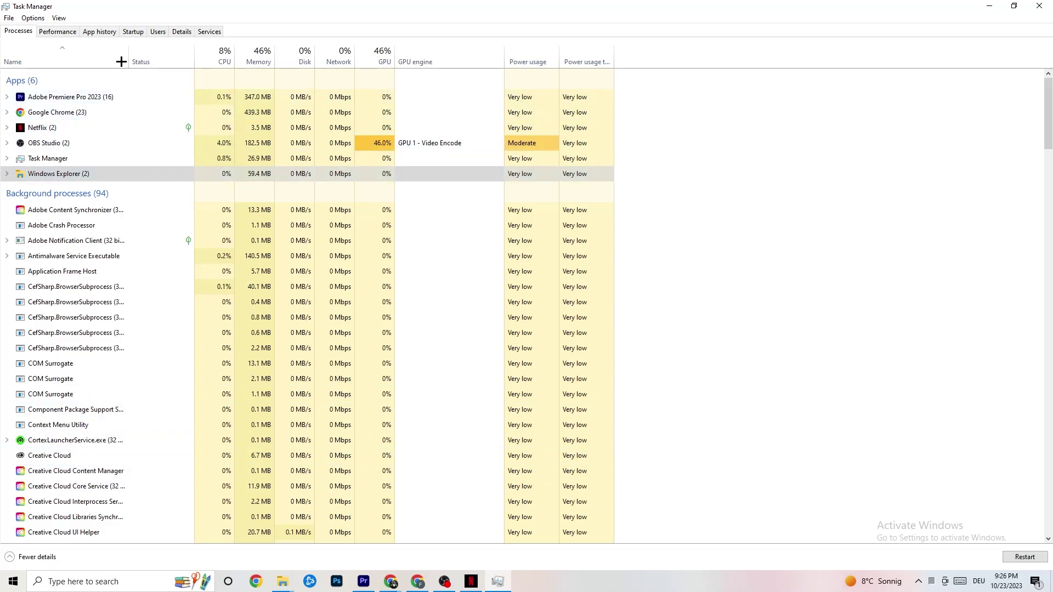
- Review the startup apps and the Disable option for the Pivot Software support application
click(136, 31)
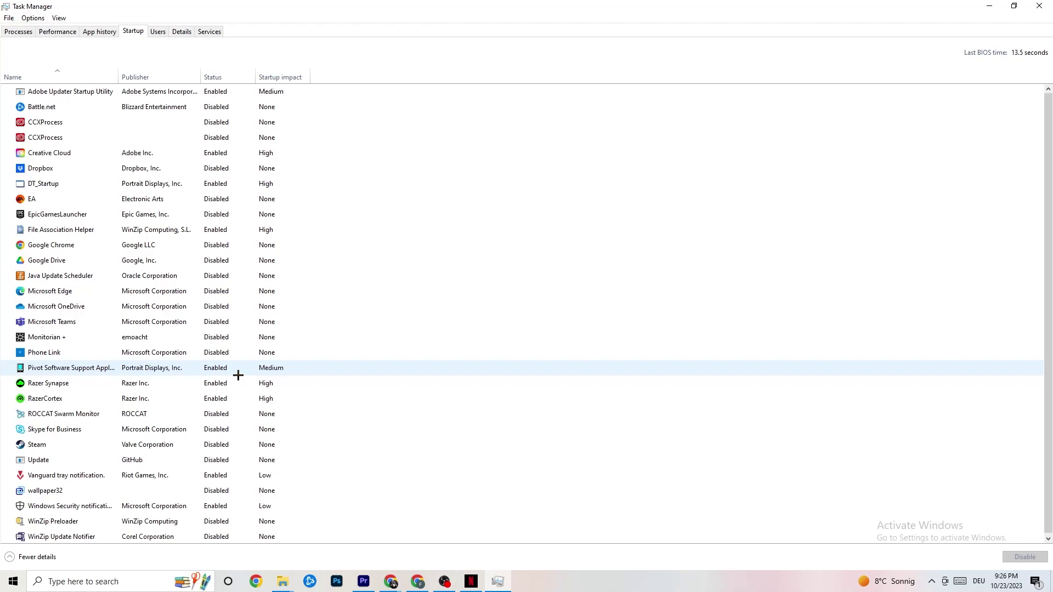
right_click(212, 368)
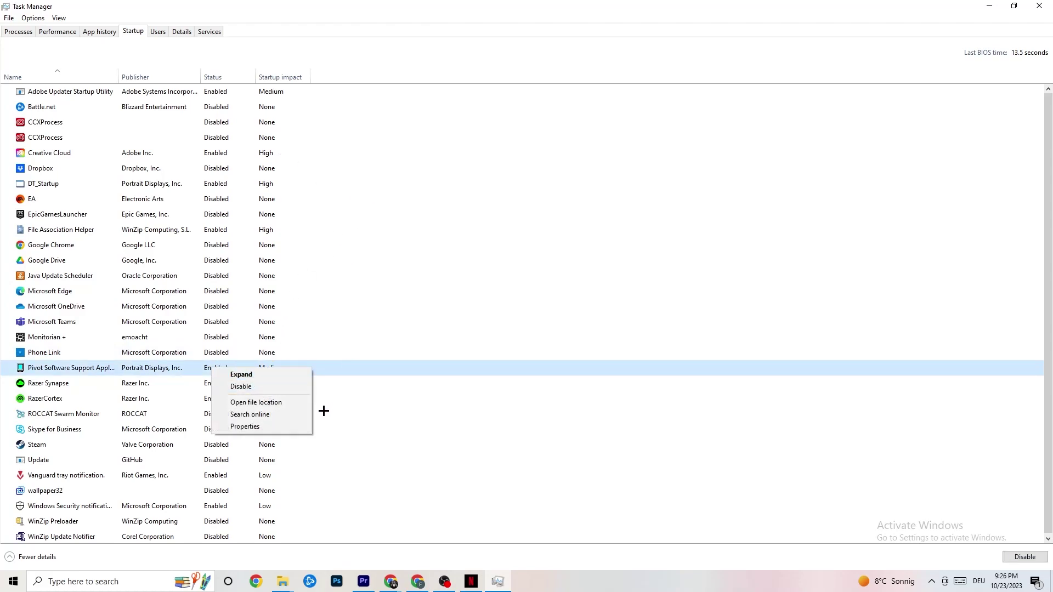
- Review the priority options for the Adobe Premiere Pro process in the detailed process list, and close Task Manager
click(181, 33)
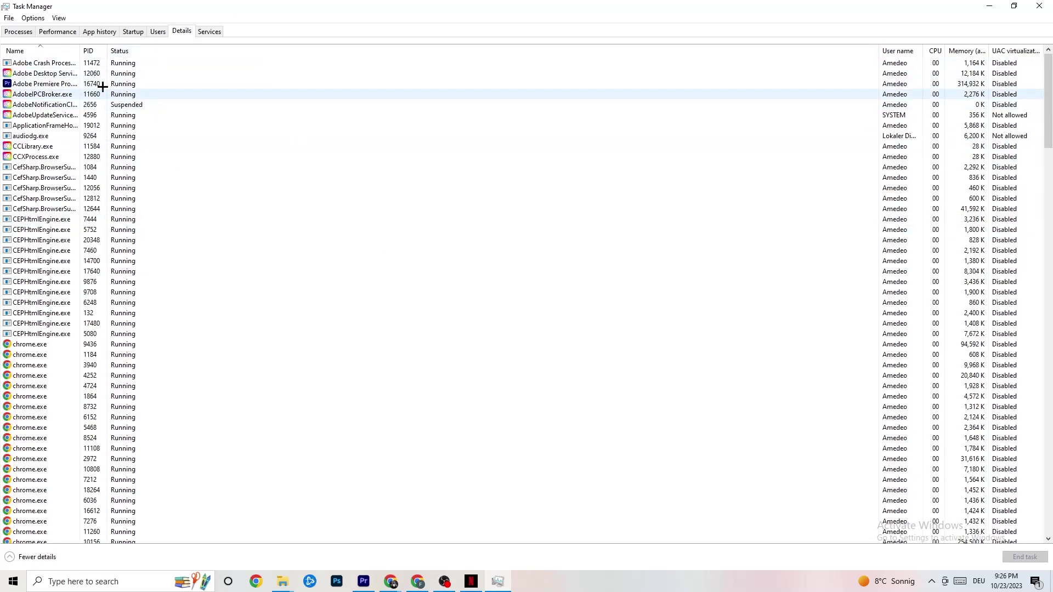
right_click(46, 88)
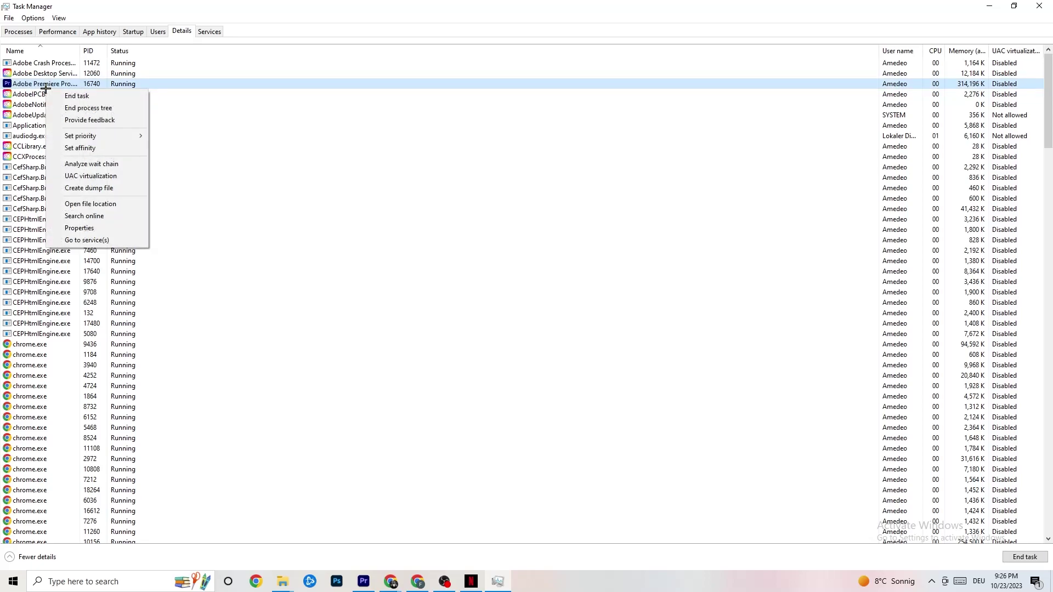
mouse_move(93, 136)
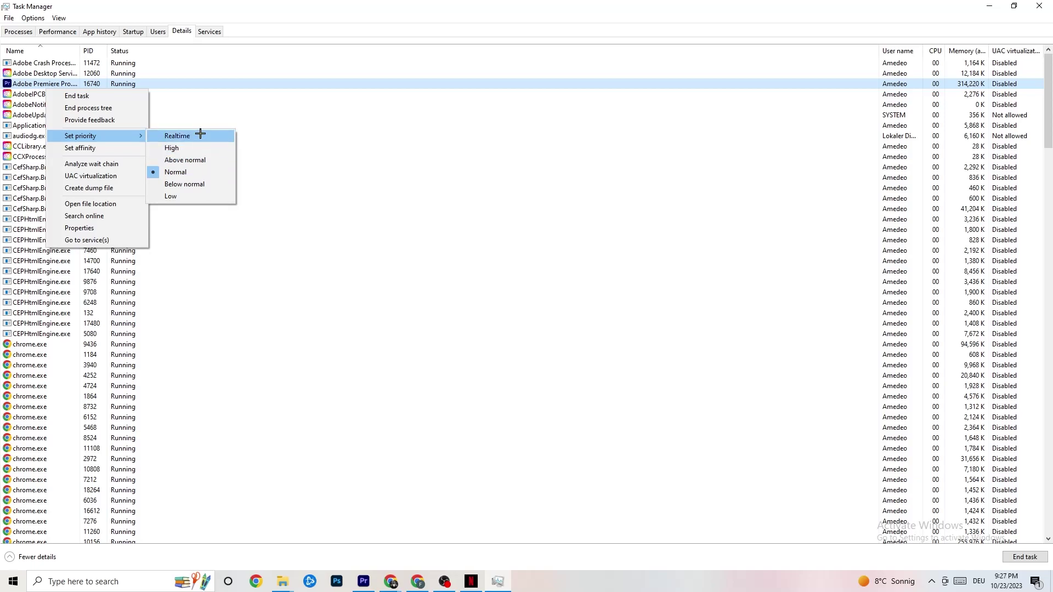
click(316, 103)
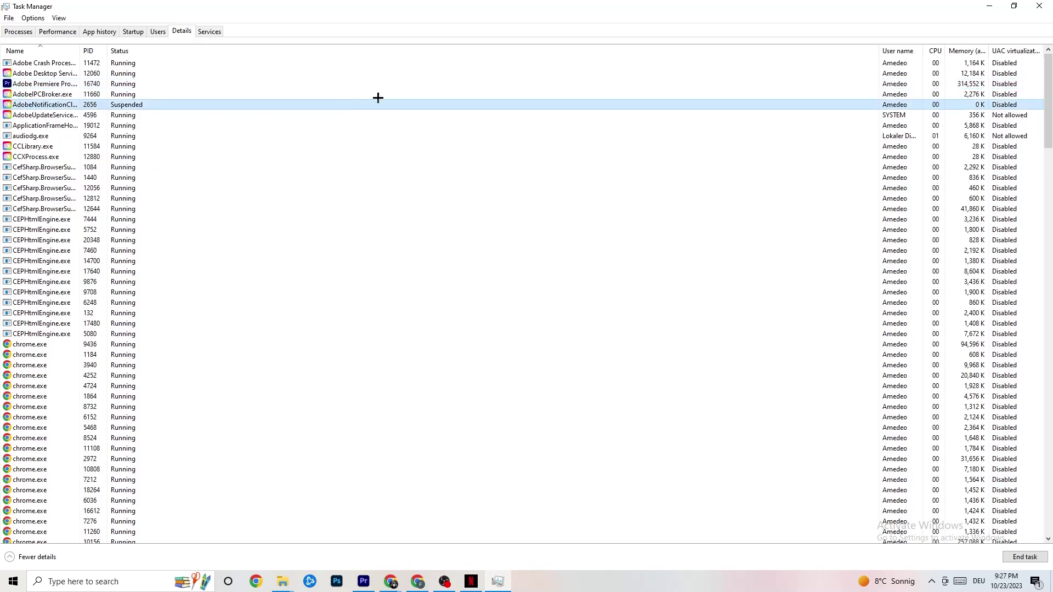
click(1039, 6)
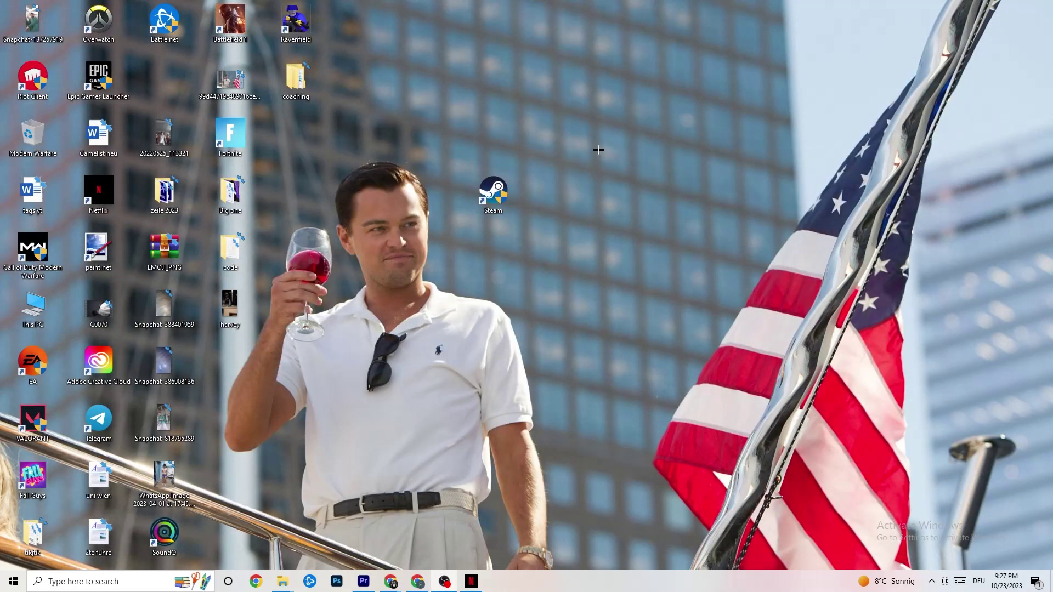
- Open the NVIDIA Control Panel, review its image settings preview and resolution pages, and close it
right_click(589, 105)
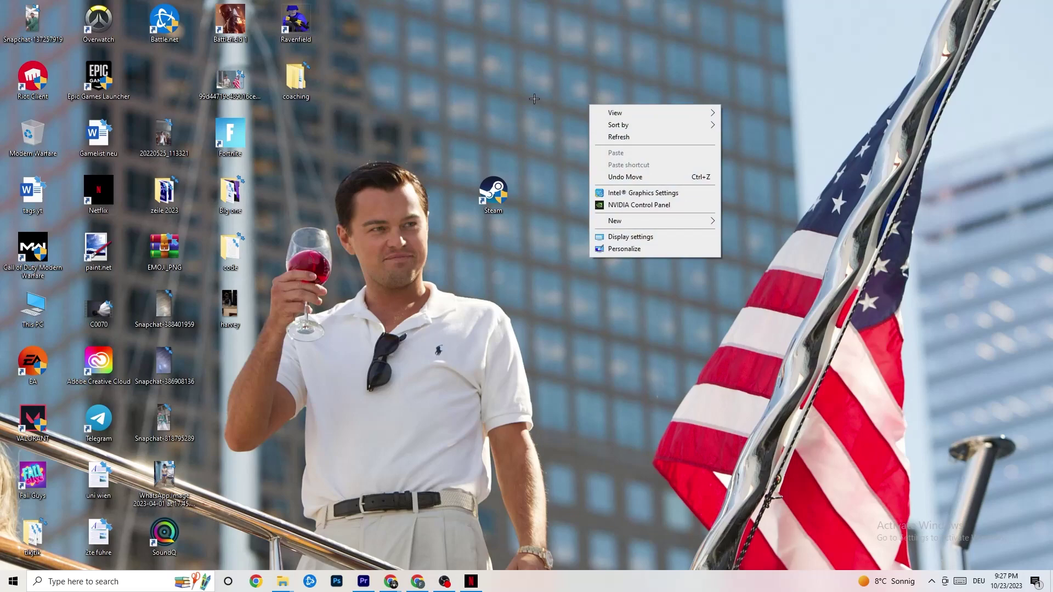
click(624, 206)
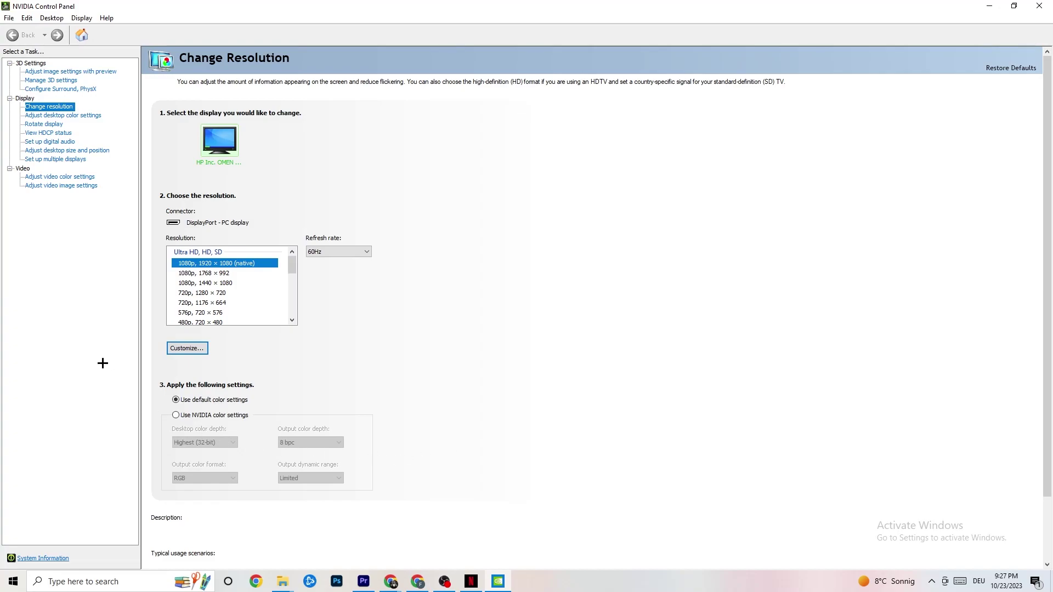
click(59, 73)
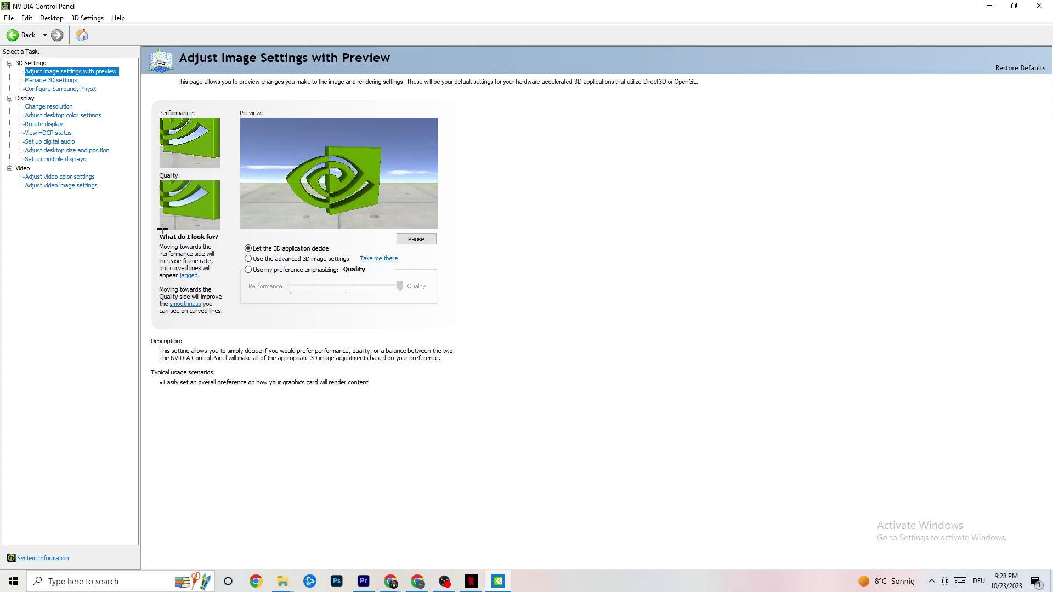
click(39, 109)
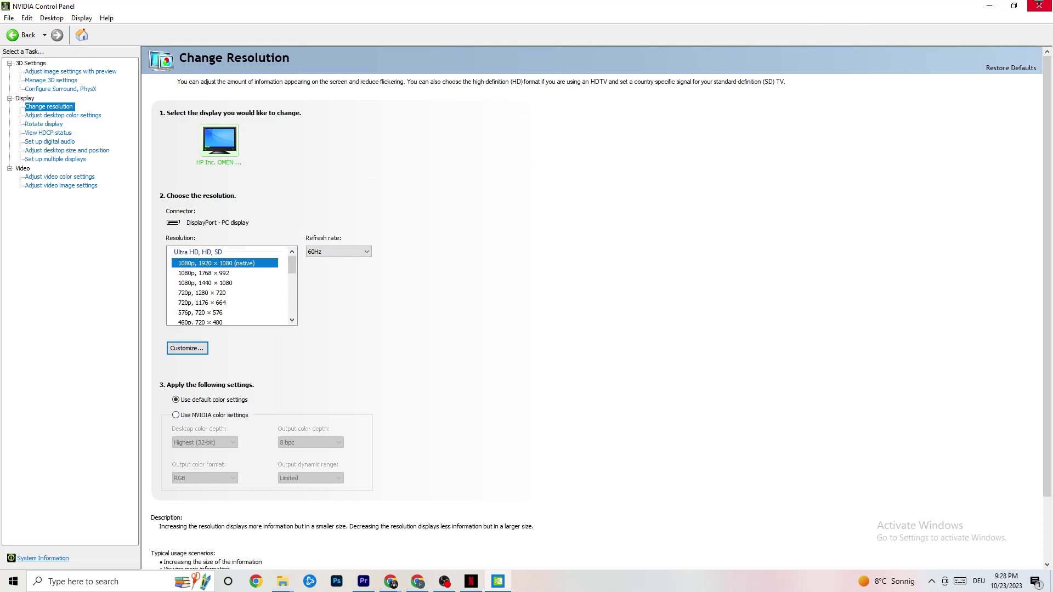
click(1039, 5)
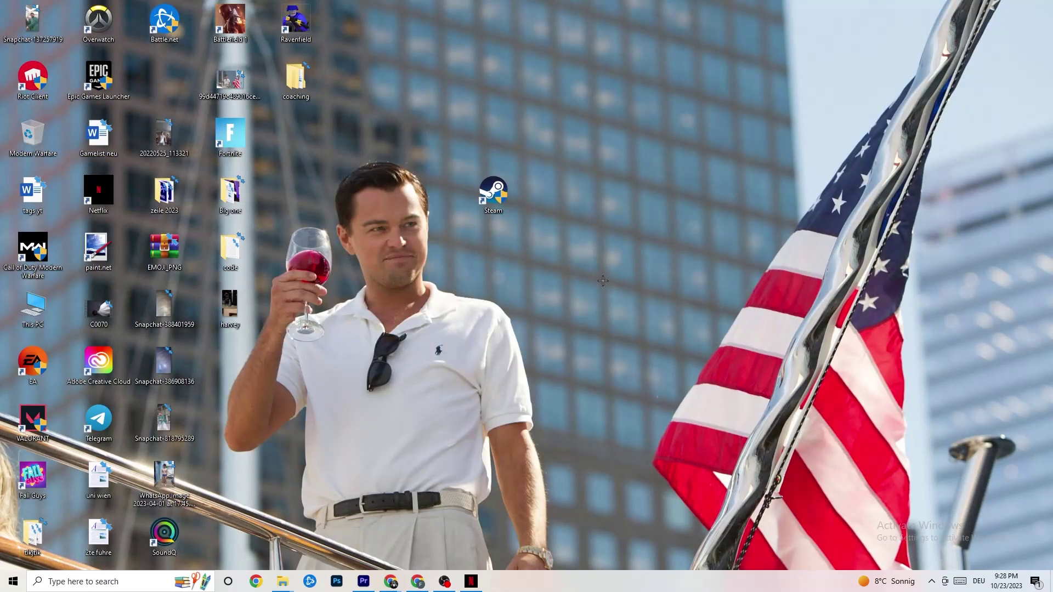